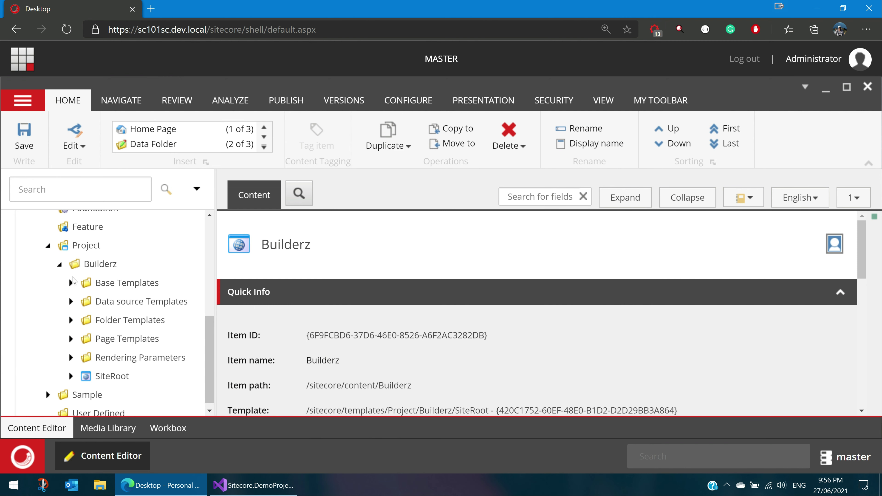
Review the sections and fields defined in the _Base Title and _Navigation templates under Builderz Base Templates.
left_click(70, 283)
left_click(135, 301)
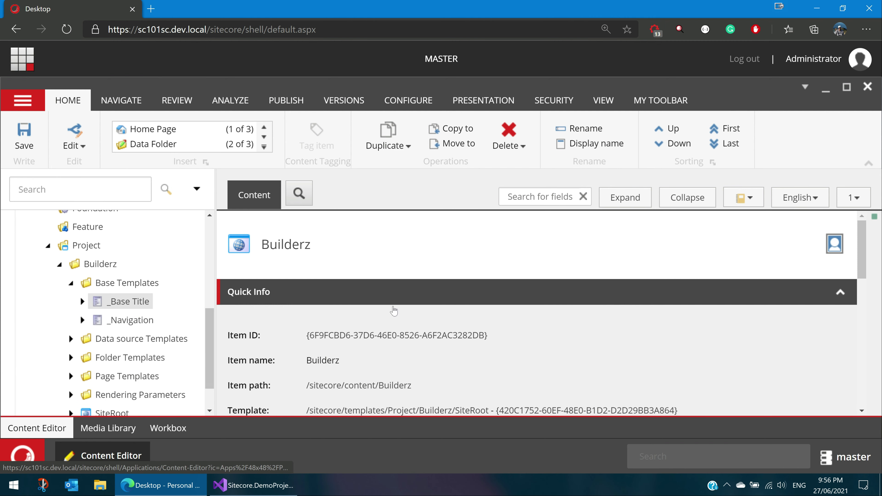
scroll(439, 301, "down", 1)
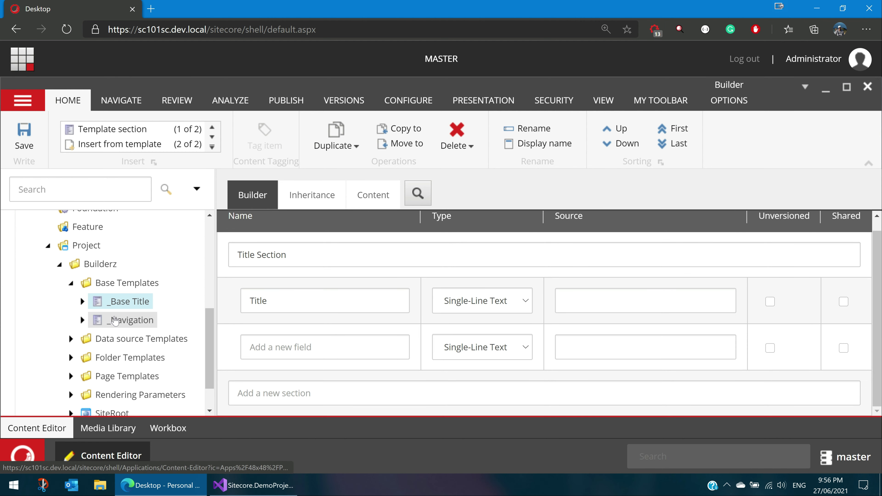
left_click(135, 319)
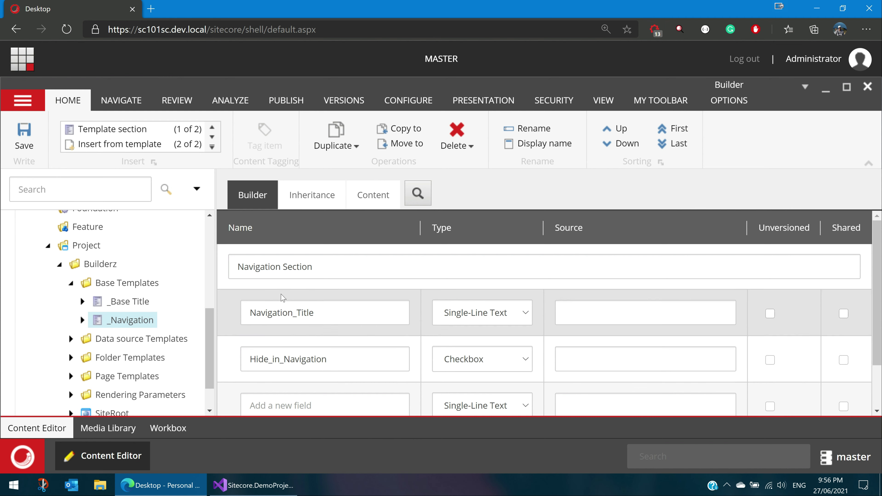
left_click(274, 266)
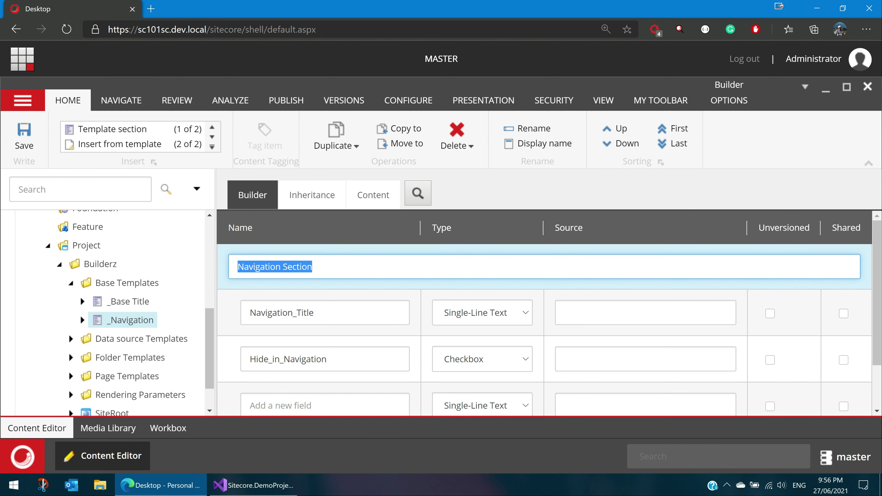
left_click(313, 266)
scroll(296, 313, "down", 2)
left_click(304, 399)
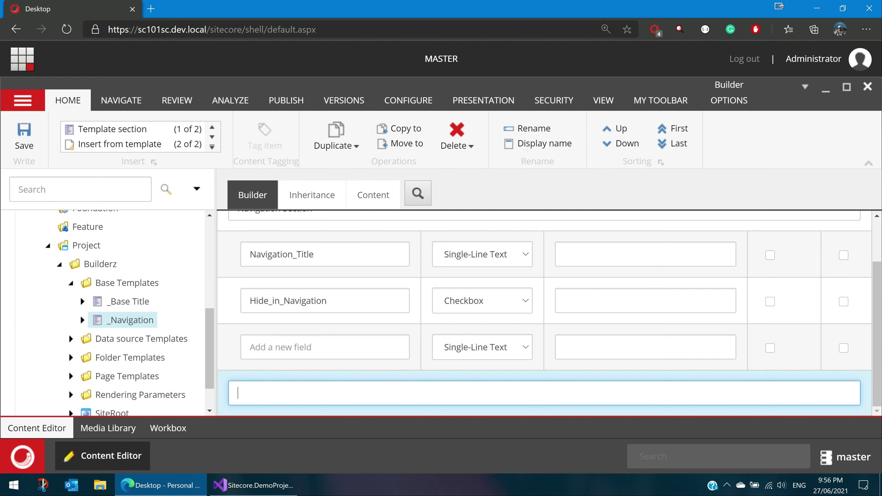
Open the Home item under Content/Builderz and look over its Quick Info and Navigation Section.
scroll(190, 357, "up", 5)
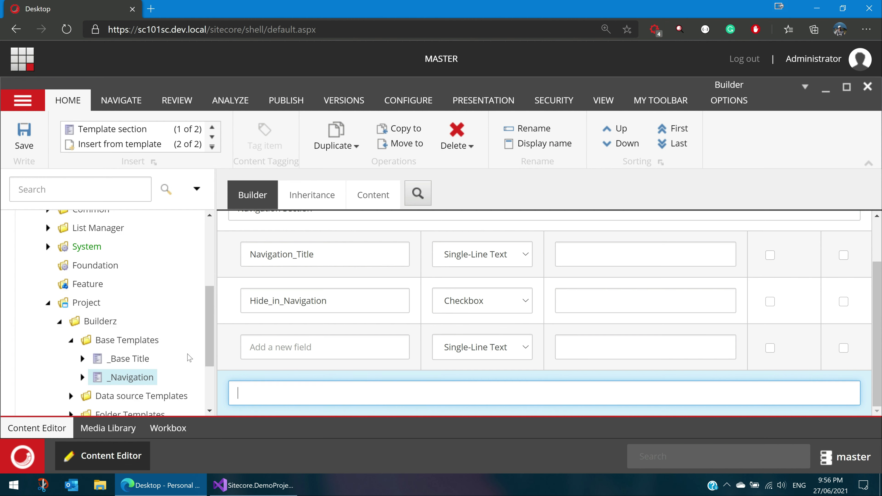
left_click(37, 248)
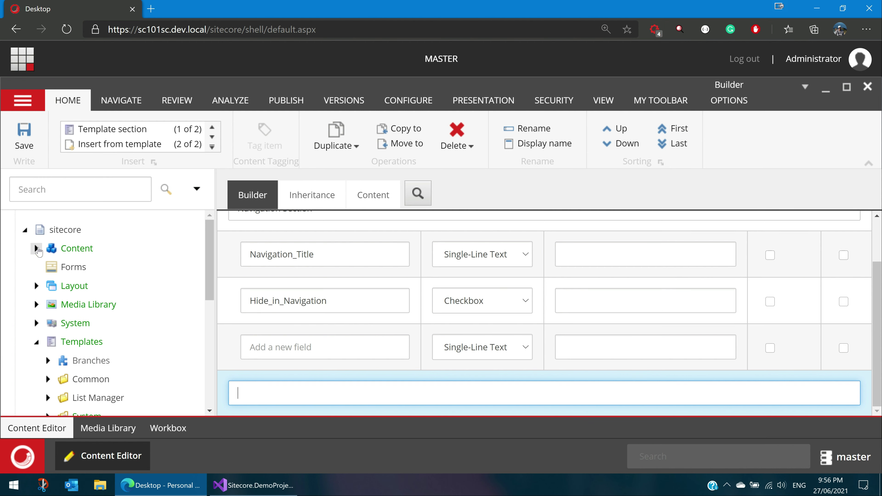
left_click(48, 286)
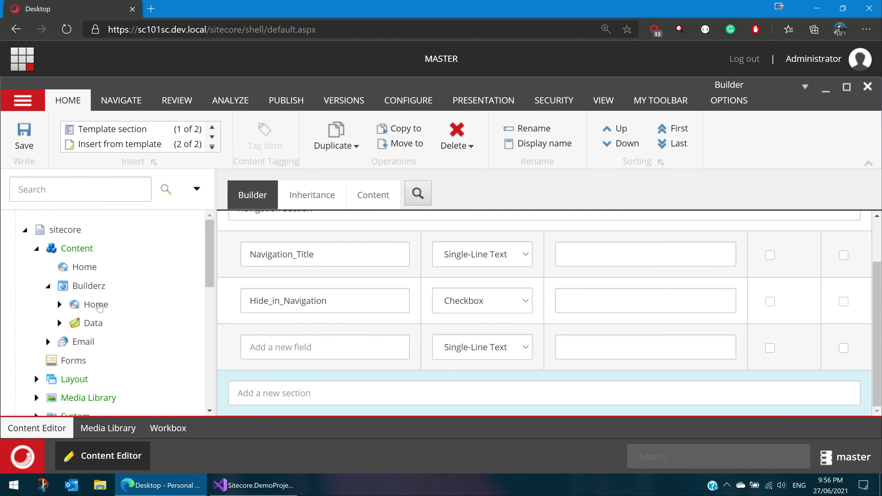
left_click(96, 305)
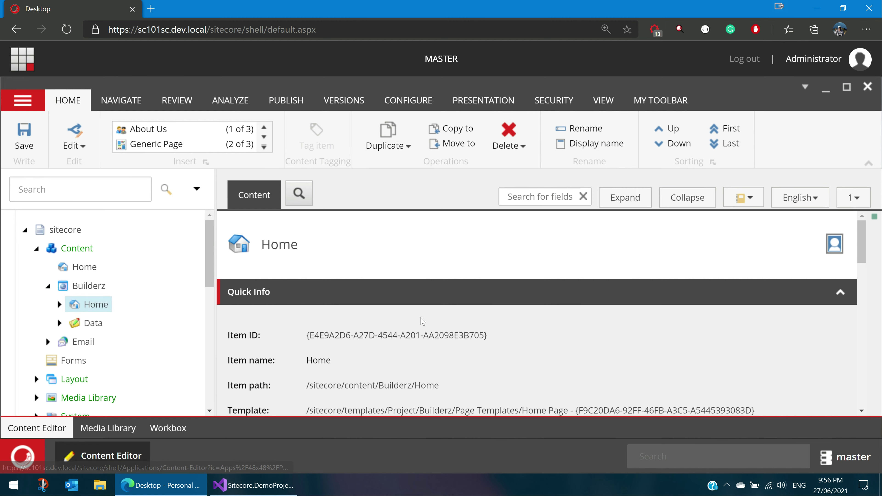
scroll(422, 322, "down", 3)
scroll(347, 306, "down", 2)
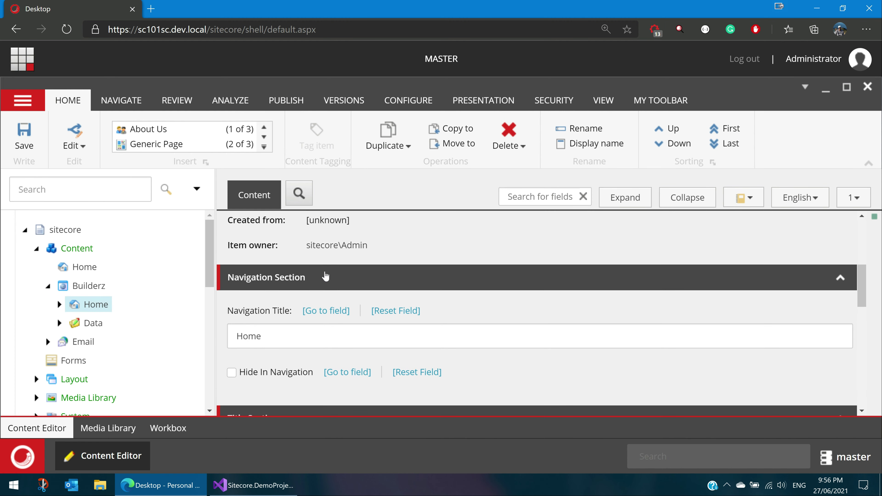
scroll(317, 287, "up", 1)
scroll(318, 288, "up", 6)
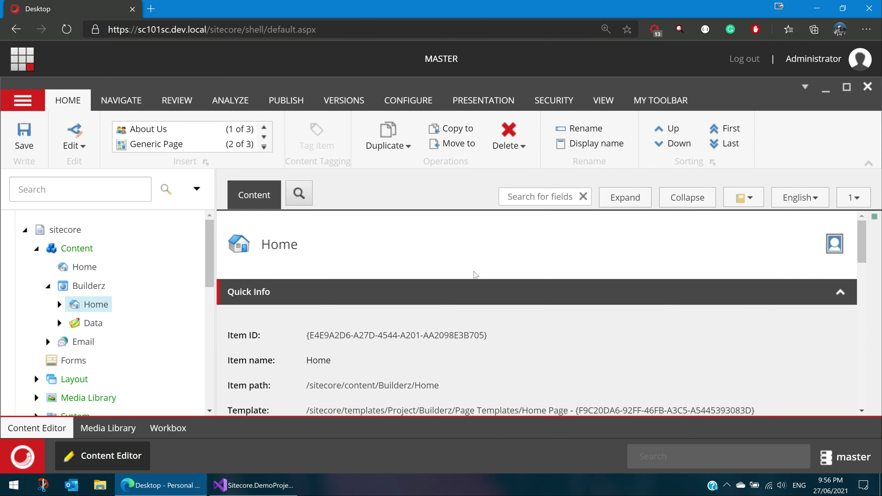
Collapse the Home item's Navigation Section and Title Section and examine the standard sections listed below them.
scroll(472, 276, "down", 6)
scroll(402, 284, "down", 1)
left_click(364, 278)
left_click(275, 303)
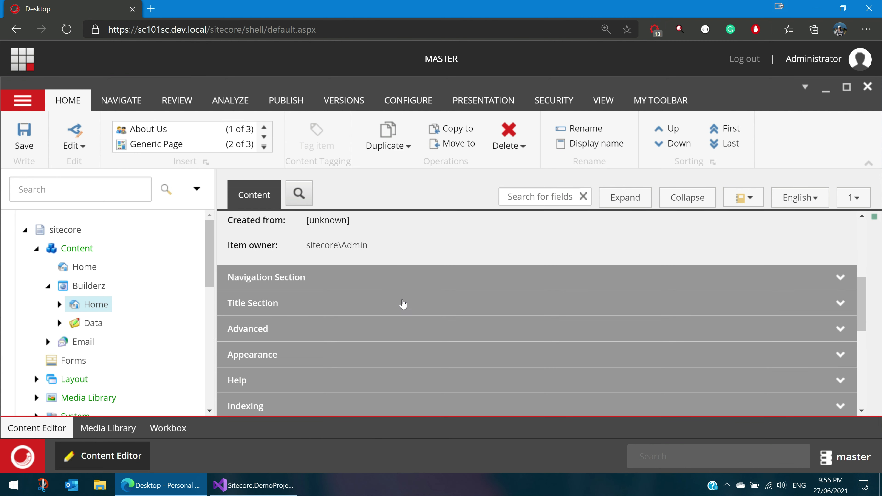
scroll(402, 305, "down", 5)
scroll(401, 305, "down", 4)
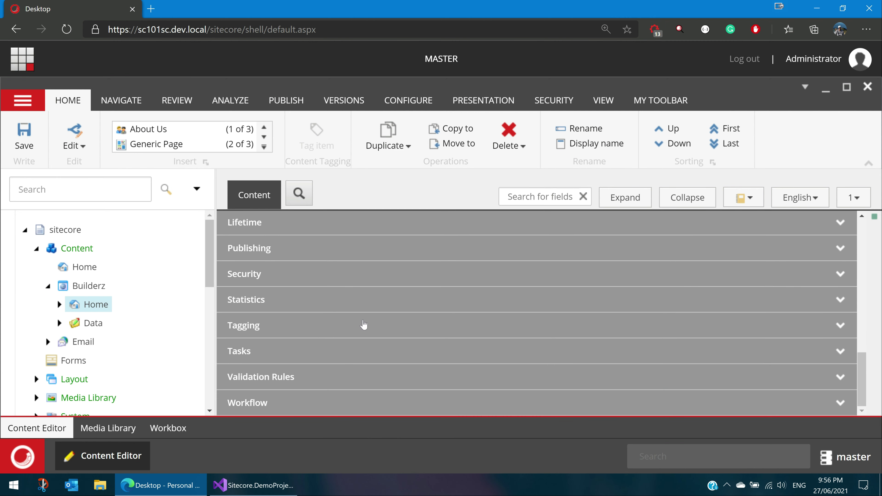
scroll(362, 324, "up", 7)
scroll(363, 325, "up", 2)
scroll(360, 325, "down", 2)
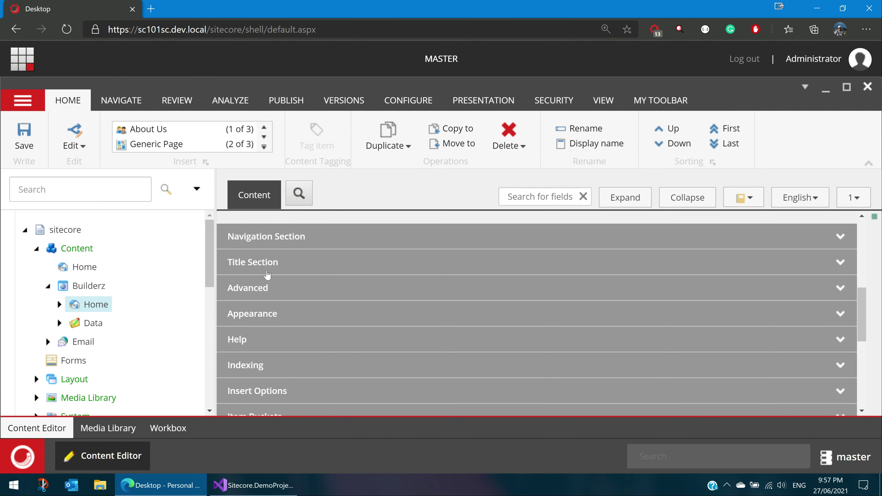
Hide the standard fields, and expand the Home item's Navigation Section and Title Section to review their fields.
left_click(591, 105)
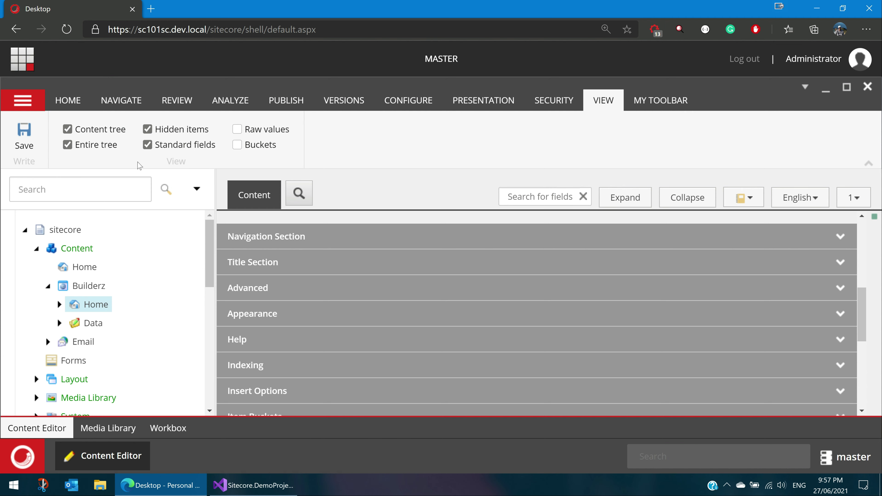
left_click(147, 145)
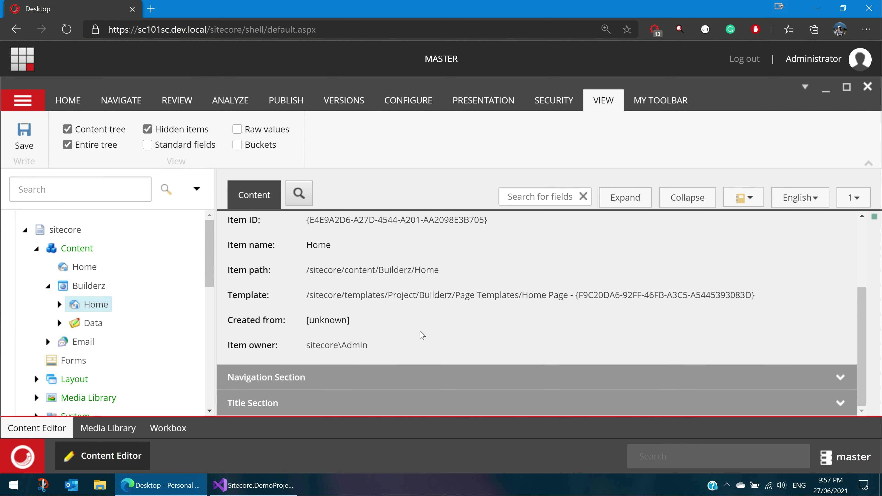
left_click(302, 378)
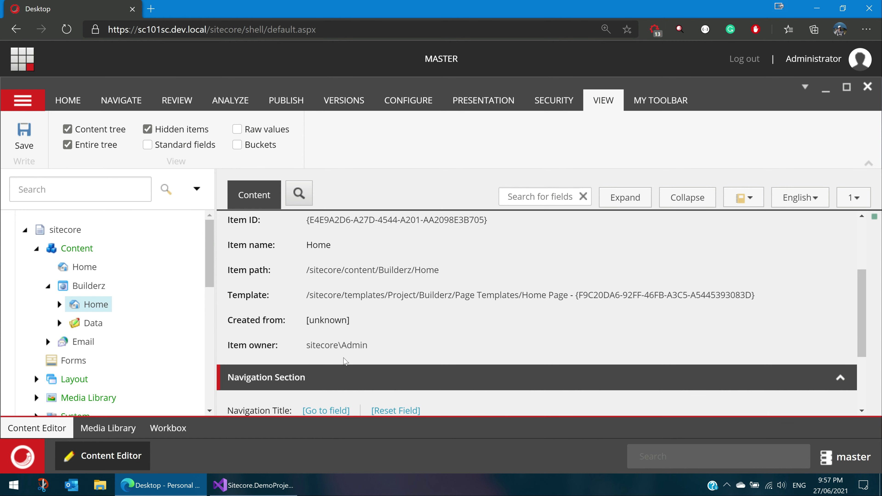
left_click(311, 403)
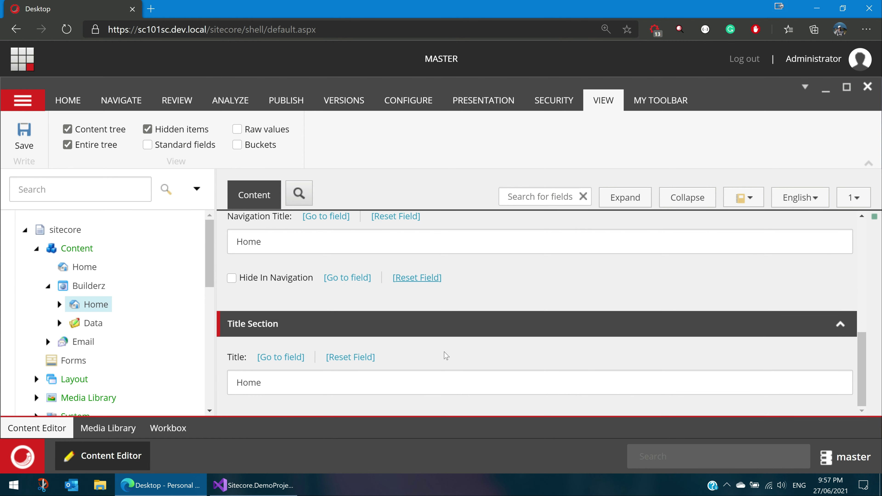
scroll(446, 356, "up", 5)
scroll(445, 355, "down", 3)
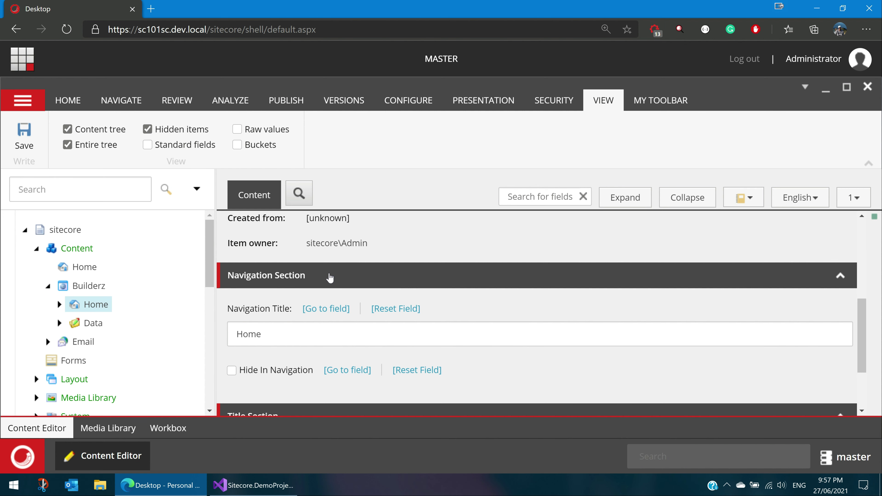
scroll(330, 278, "down", 3)
scroll(329, 278, "up", 3)
scroll(330, 278, "down", 2)
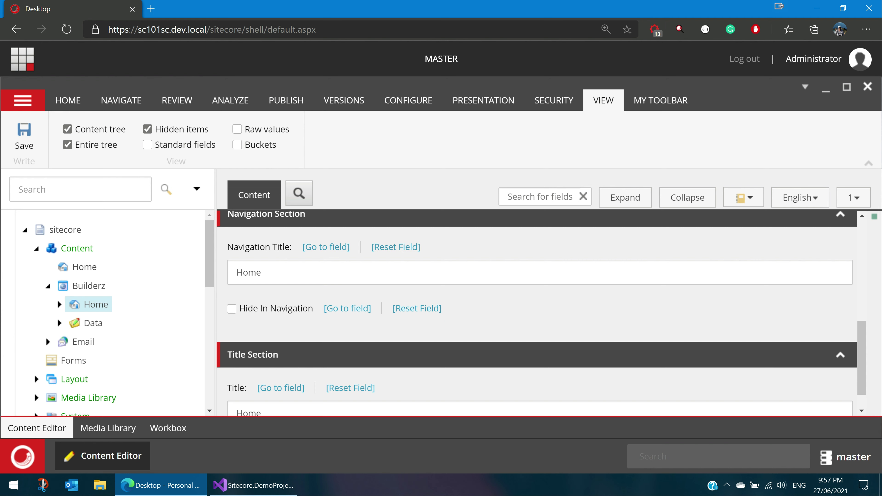
Inspect the _Navigation and _Base Title templates in the Builderz Base Templates folder to compare their section names.
scroll(126, 326, "down", 10)
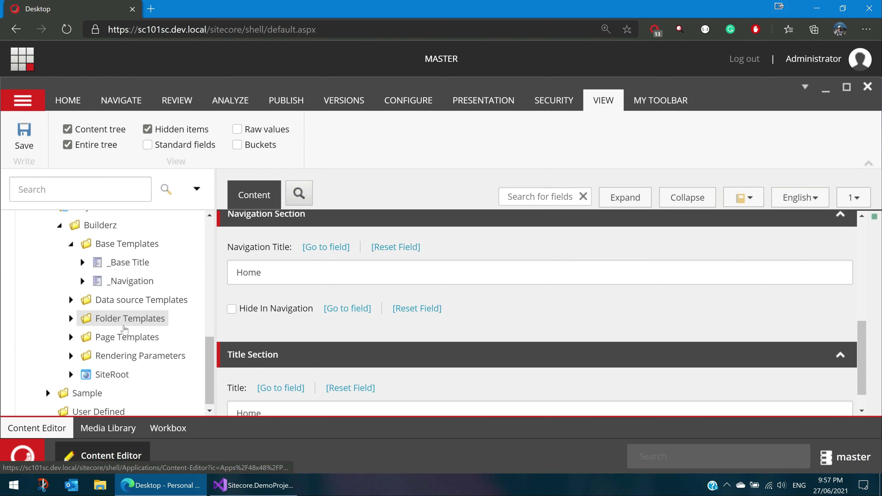
scroll(124, 328, "up", 3)
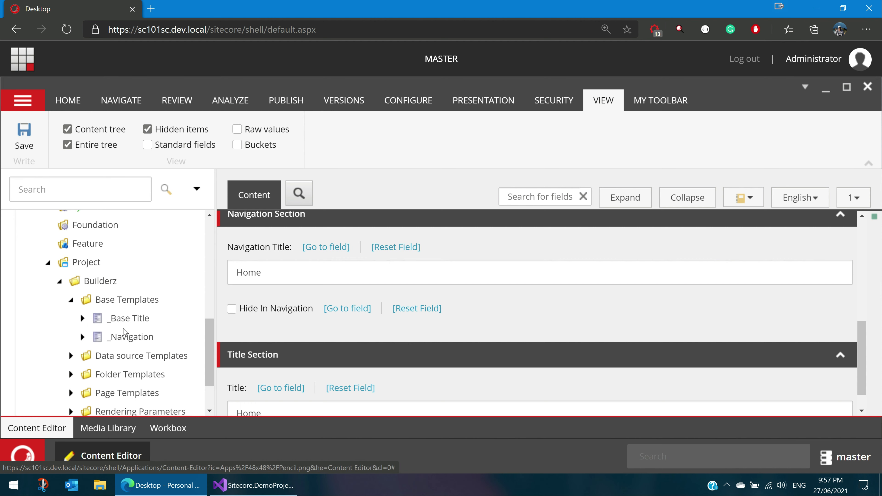
left_click(120, 342)
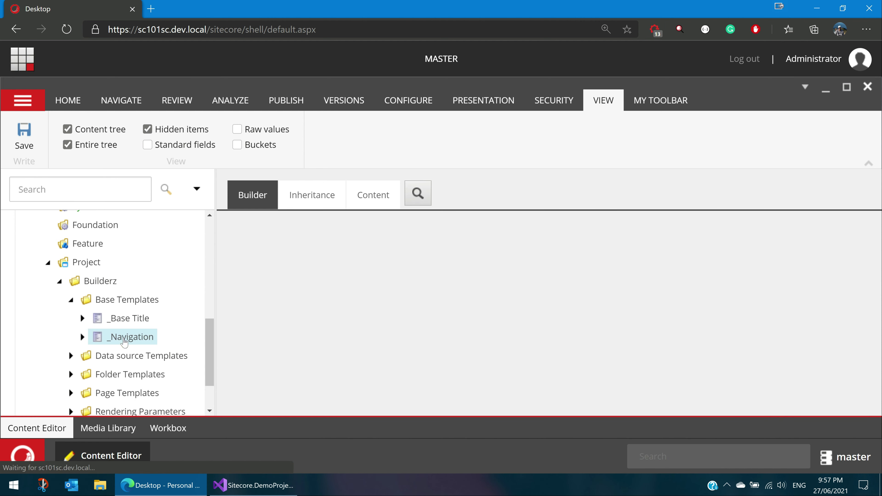
left_click(113, 325)
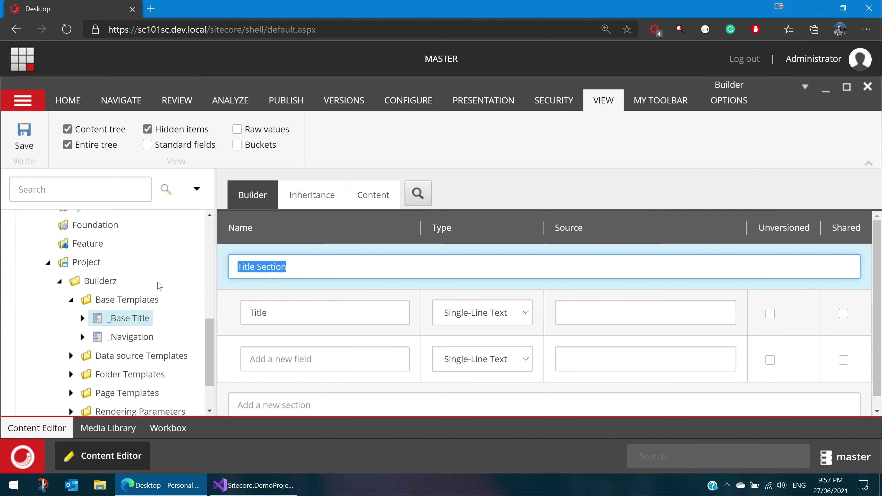
Rename the section of the _Navigation template to "Title Section" and save the template.
left_click(134, 338)
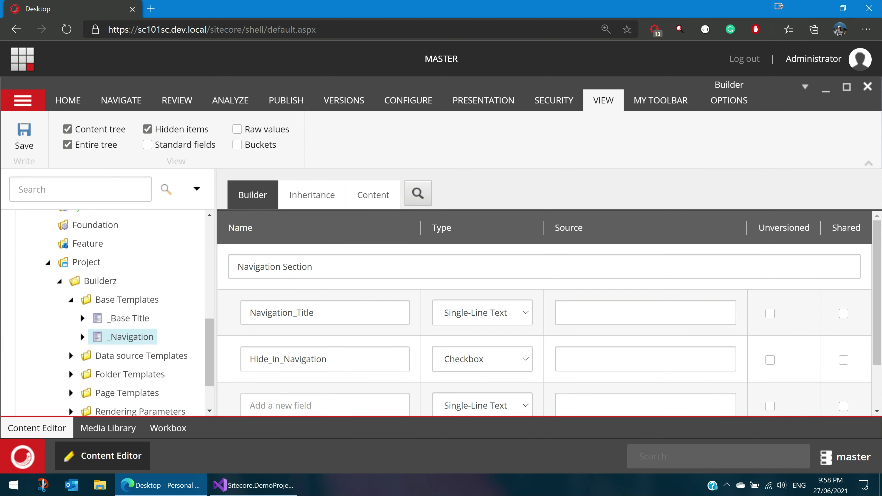
left_click(238, 266)
type("Title Section")
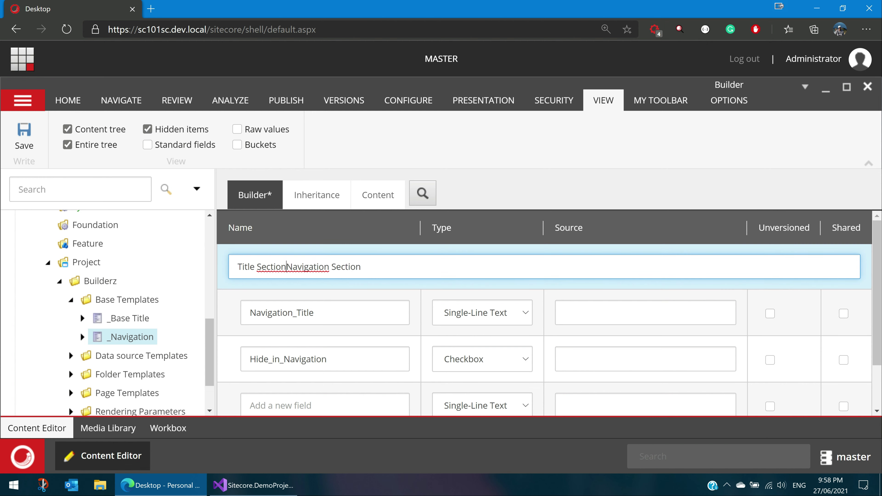
key("shift+End")
key("Delete")
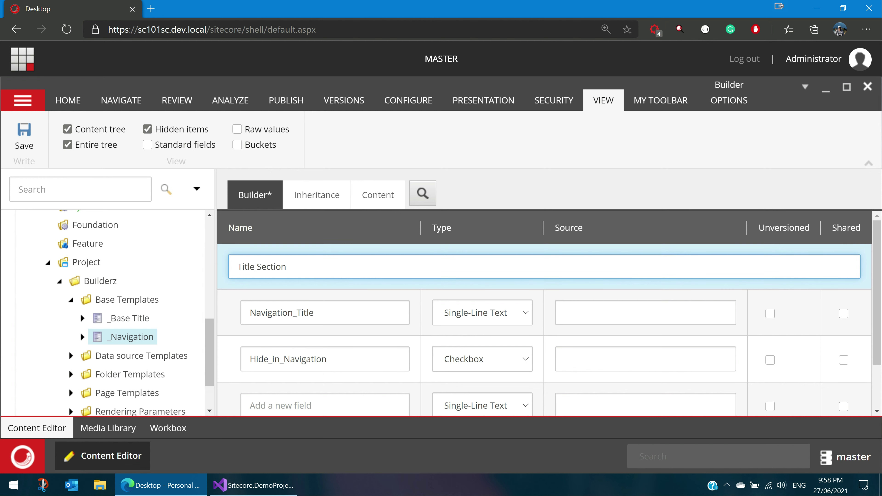
left_click(37, 150)
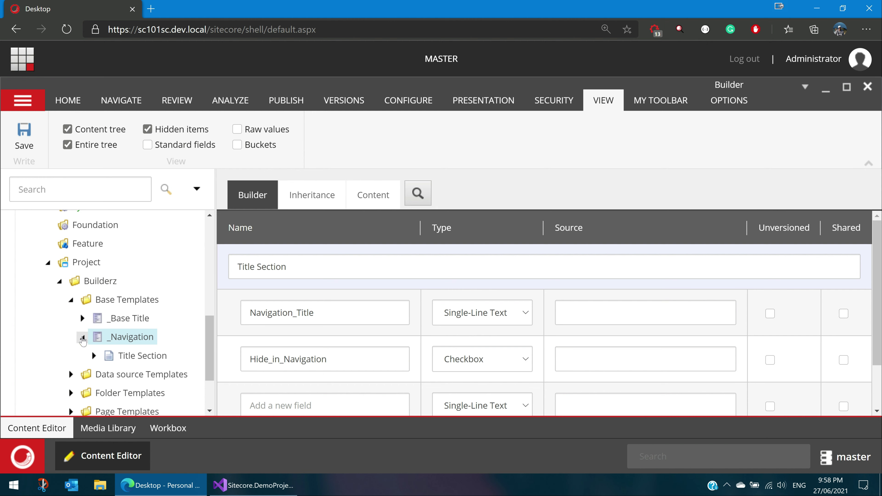
Collapse the _Navigation template in the content tree and expand the Builderz Page Templates folder.
left_click(82, 337)
scroll(78, 343, "down", 2)
left_click(71, 332)
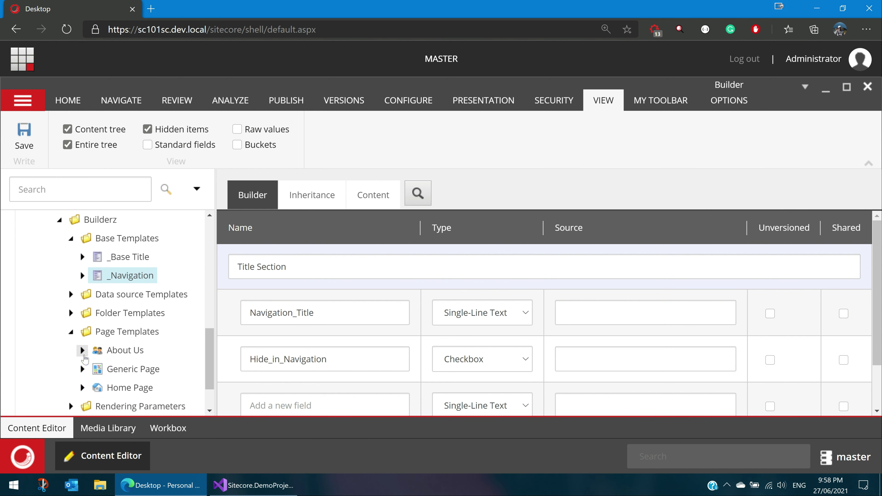
Reopen the Builderz Home content item and review which fields are grouped under its Title Section.
scroll(84, 357, "up", 10)
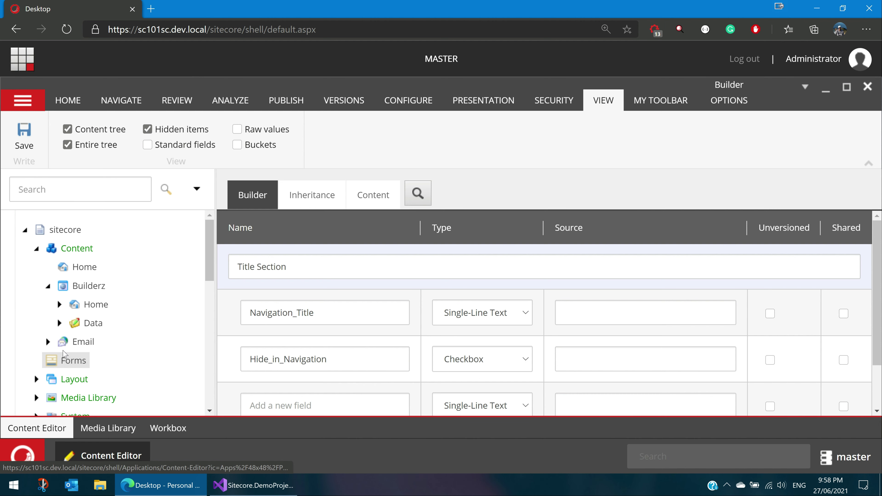
left_click(87, 308)
scroll(578, 314, "down", 2)
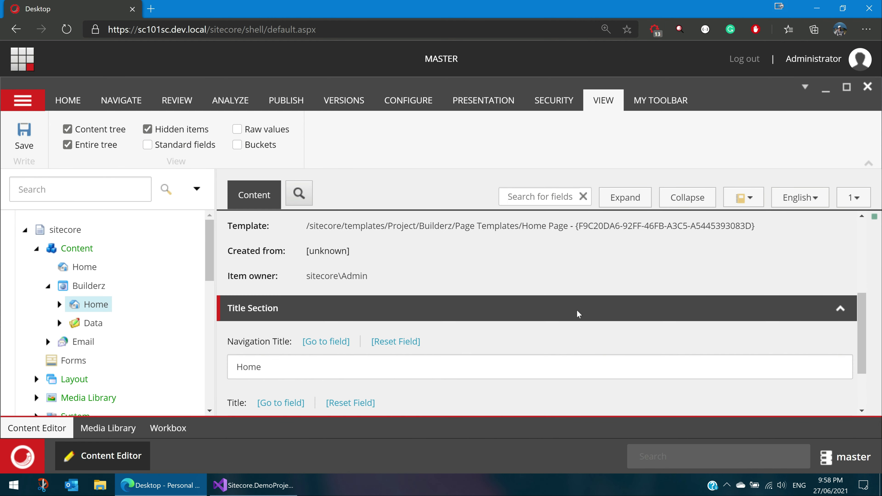
scroll(578, 314, "down", 2)
scroll(579, 312, "up", 5)
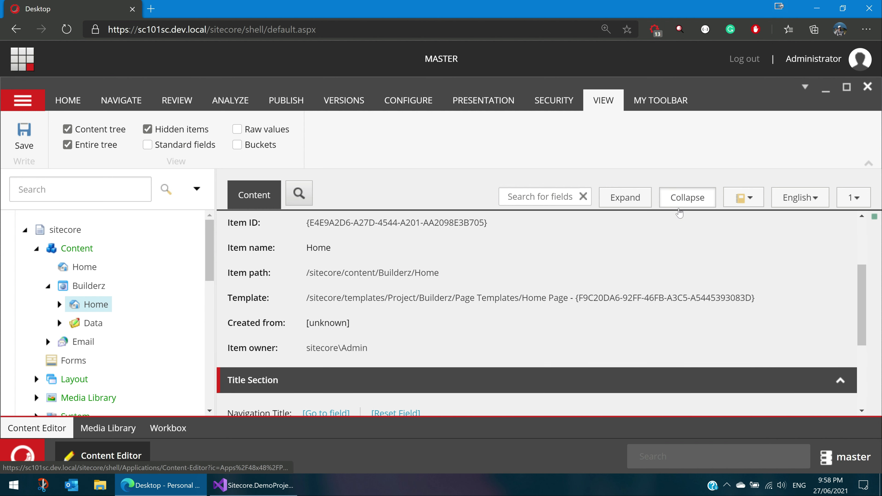
Collapse all sections of the Home item, and expand Quick Info and Title Section to examine the field order.
left_click(685, 205)
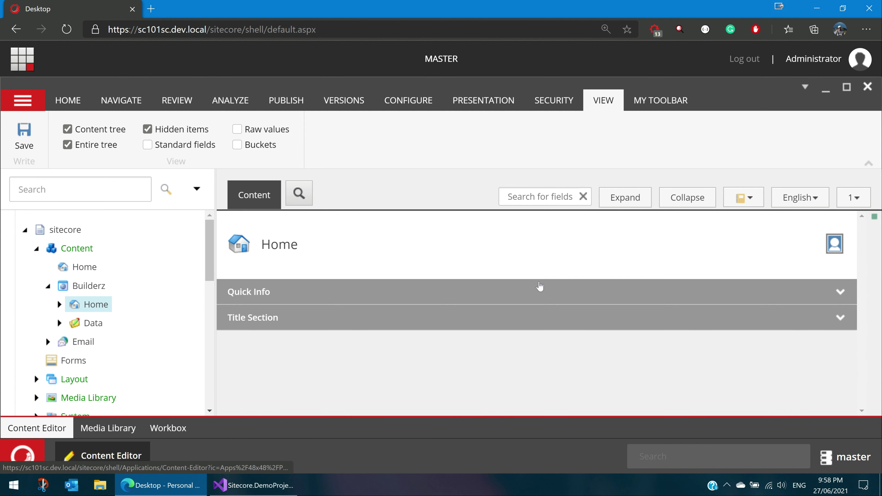
left_click(259, 295)
scroll(259, 296, "down", 2)
left_click(354, 391)
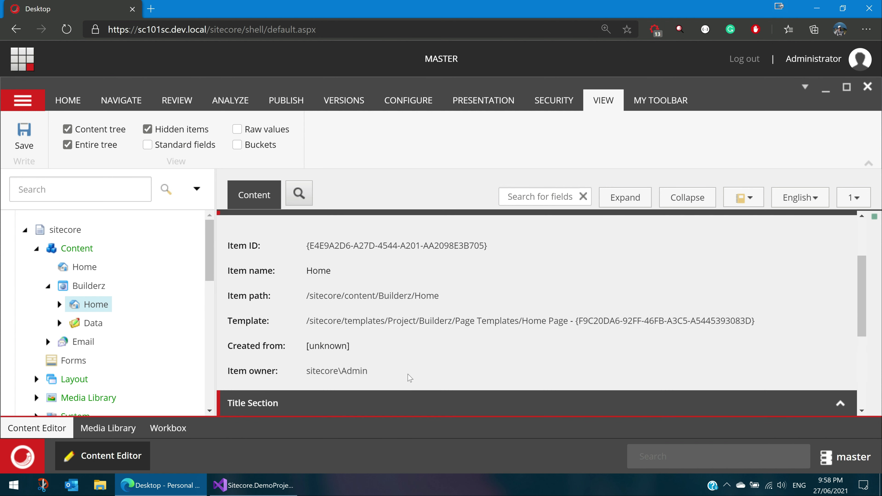
scroll(508, 323, "down", 4)
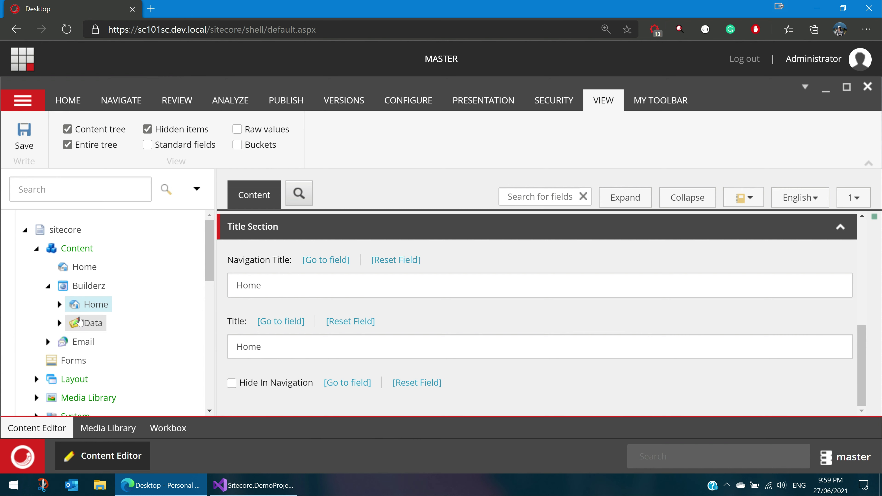
Rename the section of the _Navigation template back to "Navigation Section" and save the template.
scroll(83, 323, "down", 15)
left_click(134, 244)
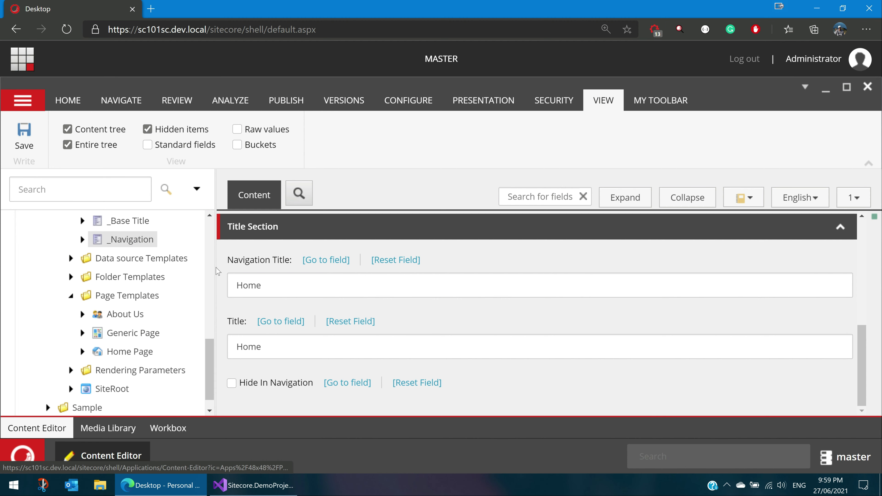
left_click(217, 276)
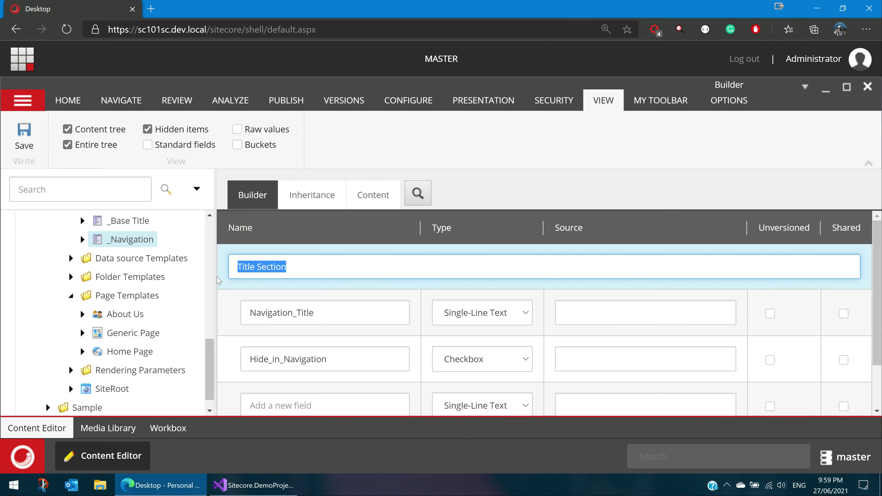
type("Navigation Section")
key("ctrl+s")
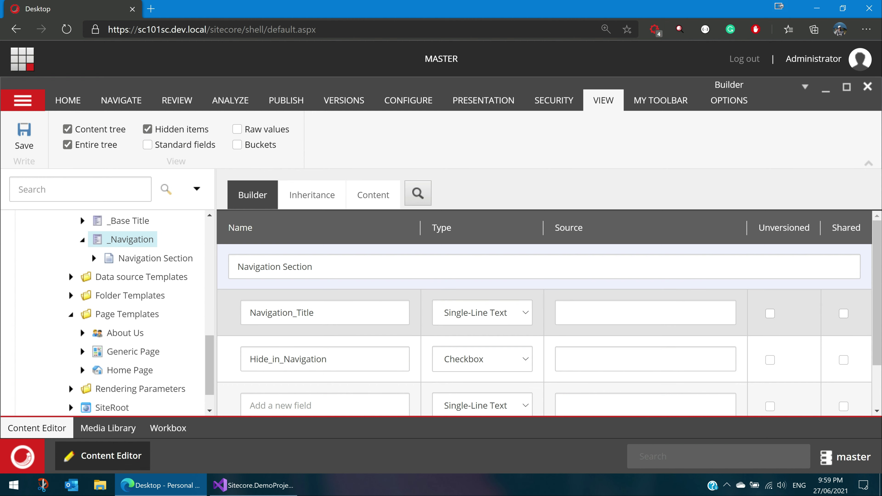
Examine the names of the Navigation_Title and Hide_in_Navigation fields in the _Navigation template and the empty new-field row, and save.
left_click_drag(314, 313, 235, 321)
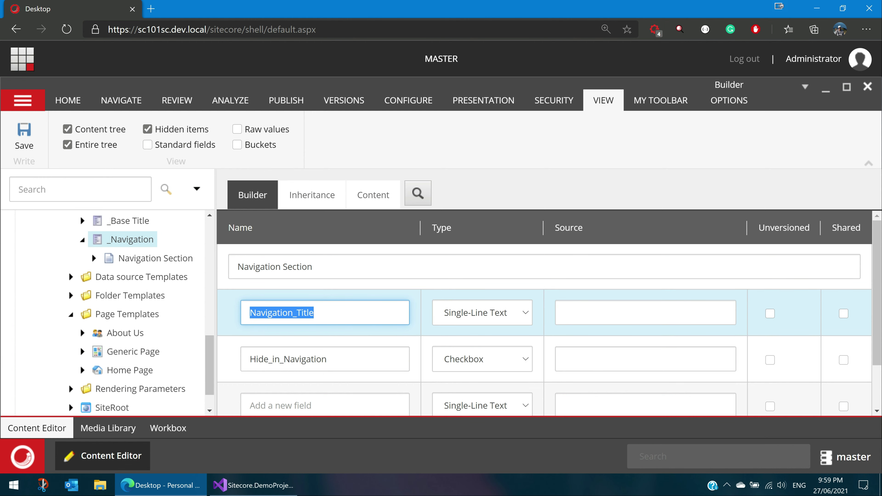
left_click(342, 315)
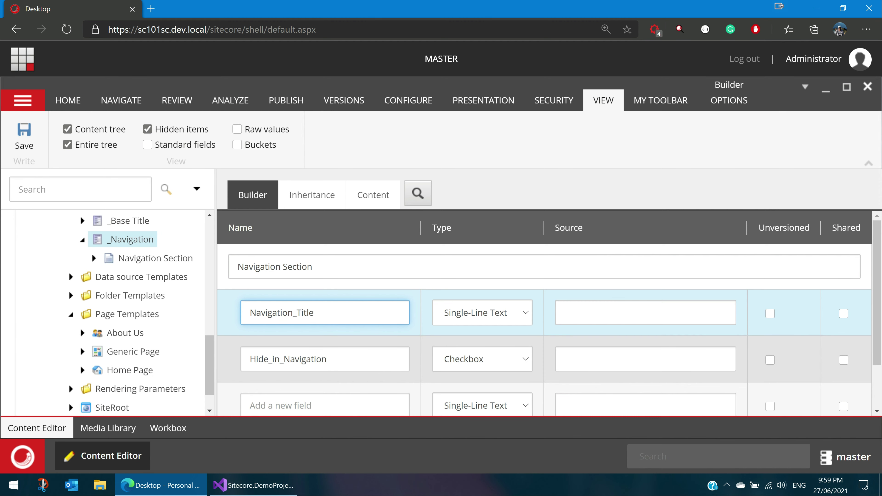
left_click(342, 360)
scroll(342, 359, "down", 2)
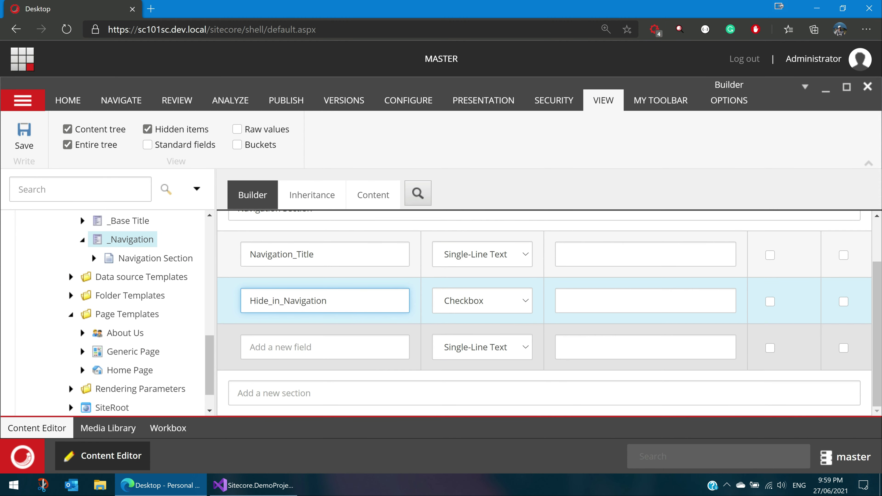
left_click(324, 347)
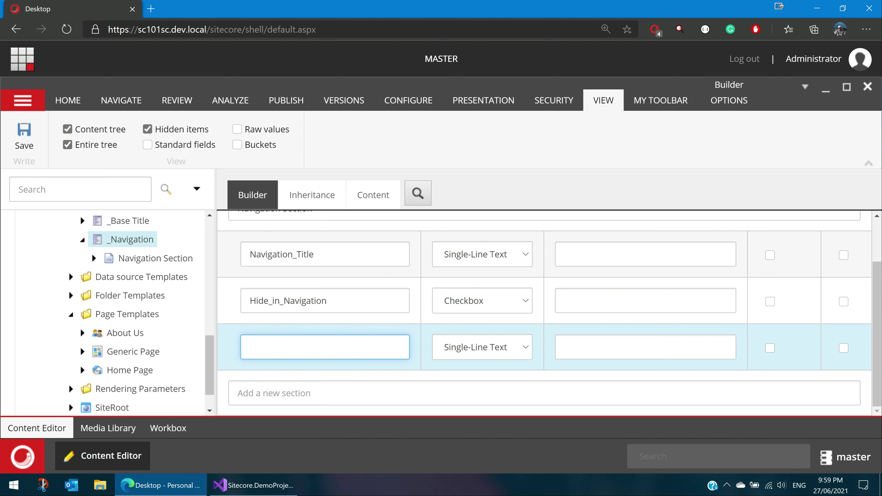
scroll(548, 313, "up", 1)
left_click(225, 285)
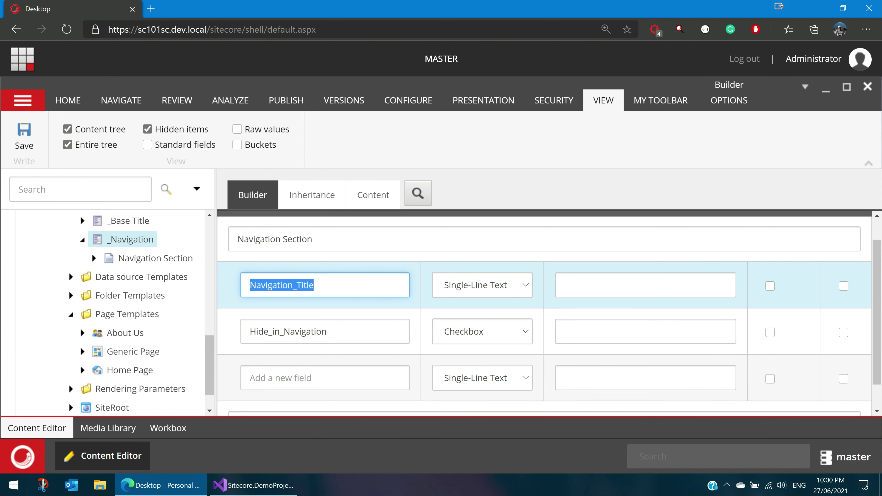
left_click(24, 137)
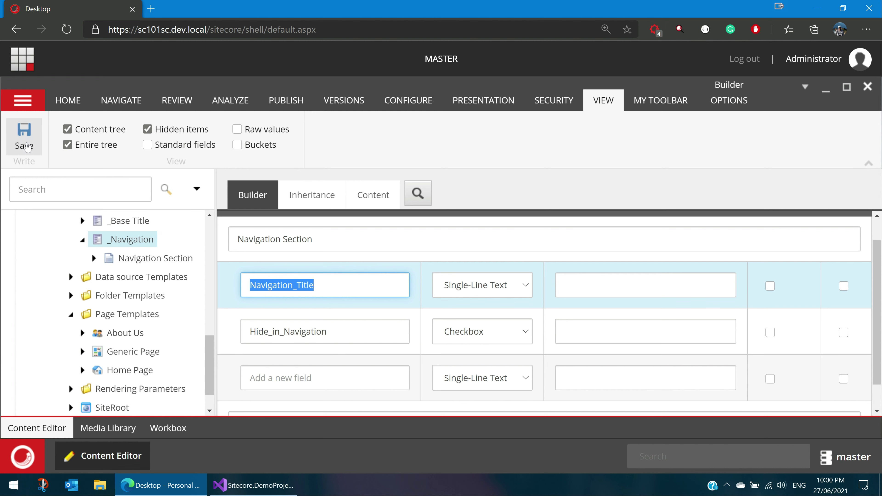
Expand Navigation Section under _Navigation and open the Navigation_Title field item to inspect its item ID.
left_click(94, 258)
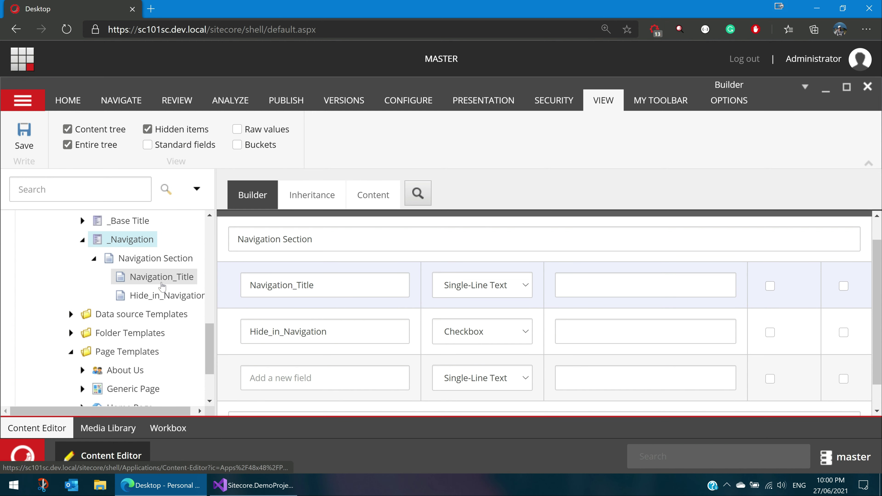
left_click(157, 279)
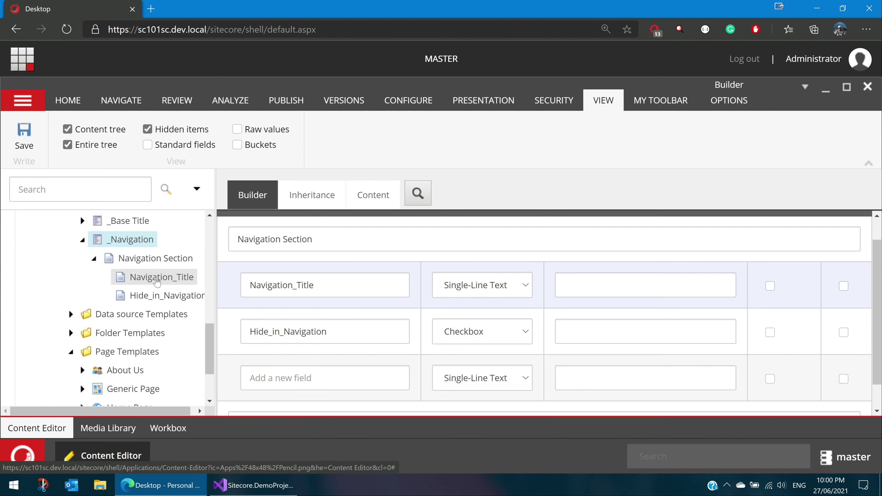
scroll(460, 308, "down", 1)
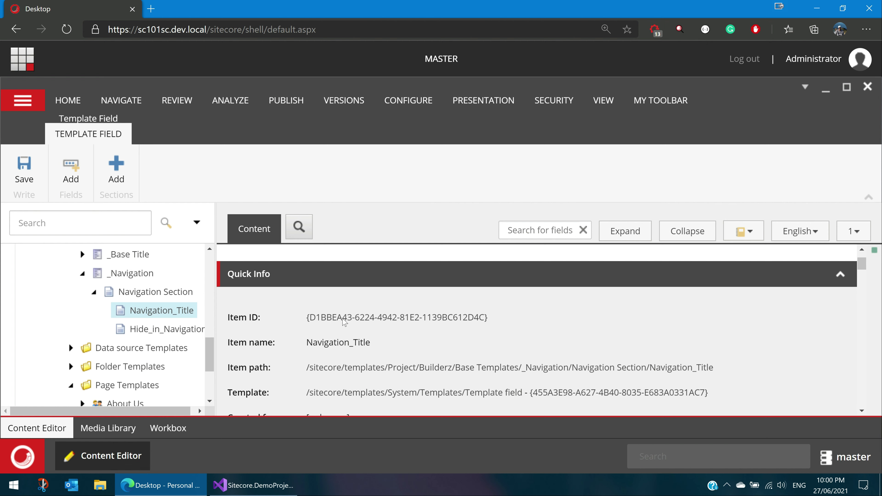
Switch to Visual Studio and examine how NavigationController.cs reads the "Hide_in_Navigation" field of each child item by name.
key("alt+Tab")
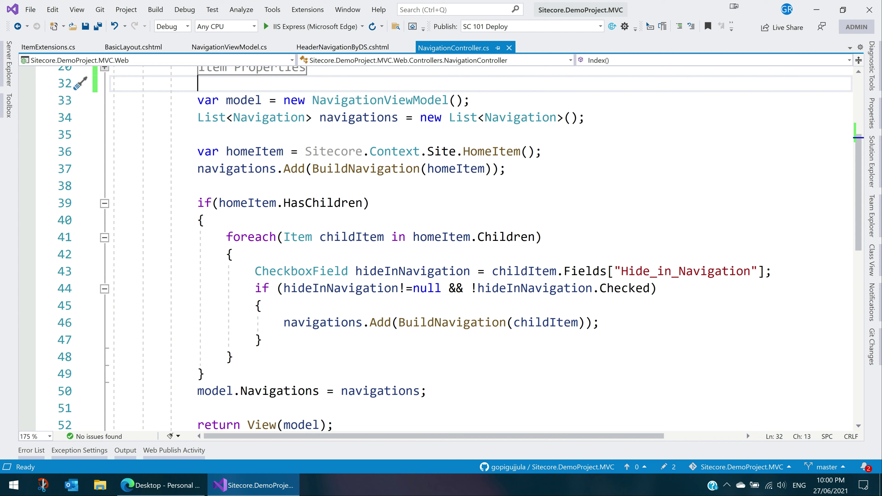
left_click(506, 271)
left_click(587, 271)
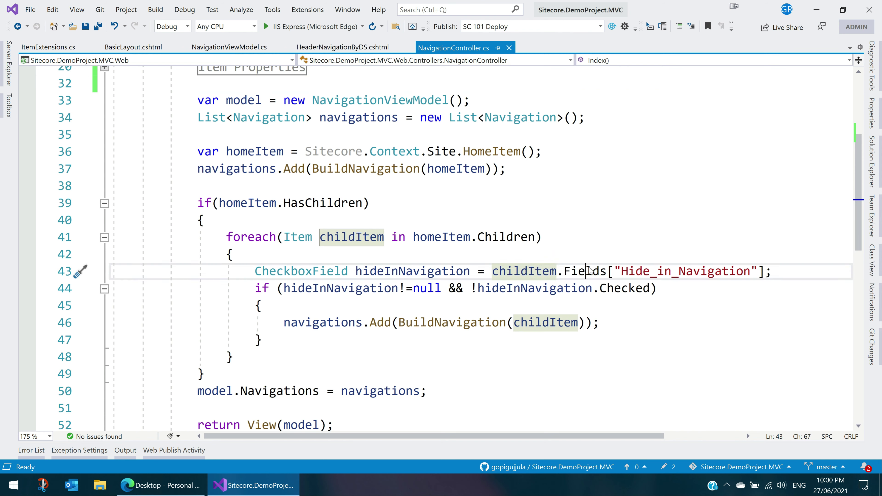
left_click_drag(620, 271, 751, 272)
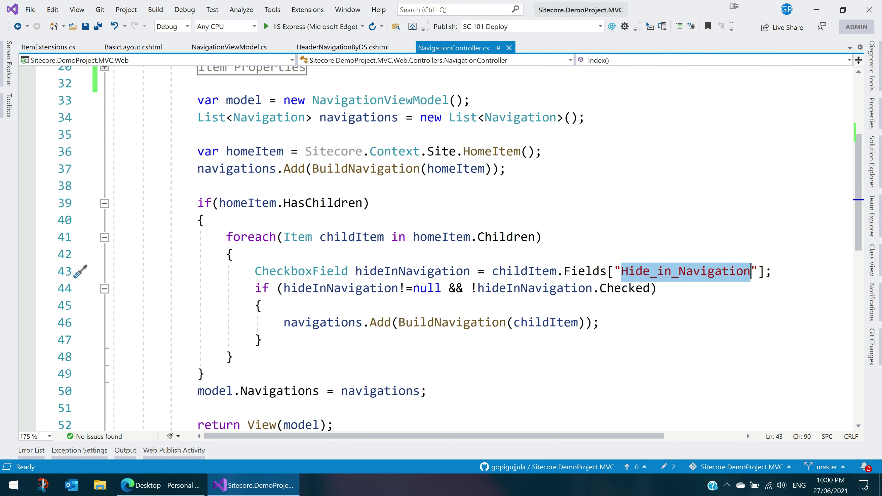
double_click(654, 270)
scroll(562, 323, "down", 4)
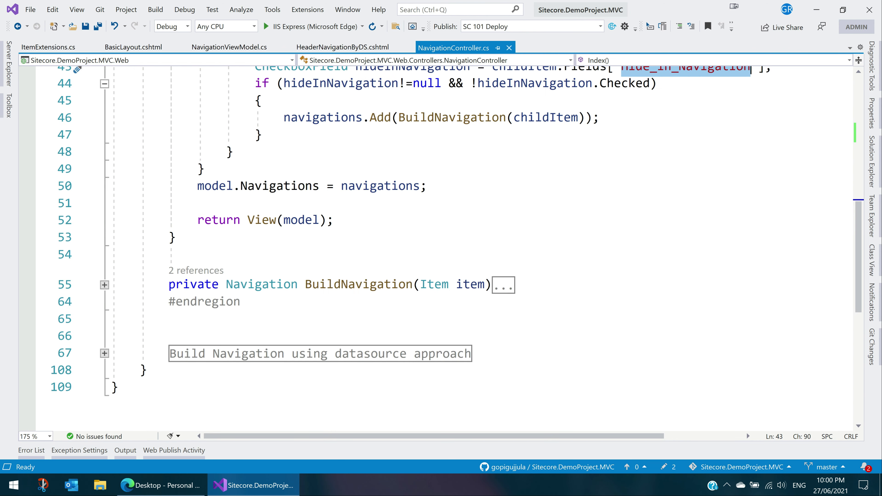
scroll(441, 243, "up", 3)
Retype the opening bracket after childItem.Fields on line 43 and browse the indexer overloads for field name and field ID.
left_click(615, 220)
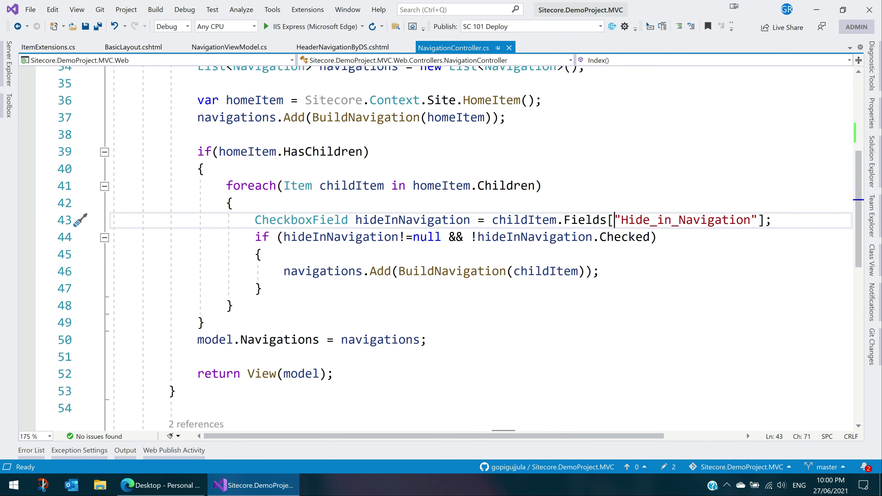
key("BackSpace")
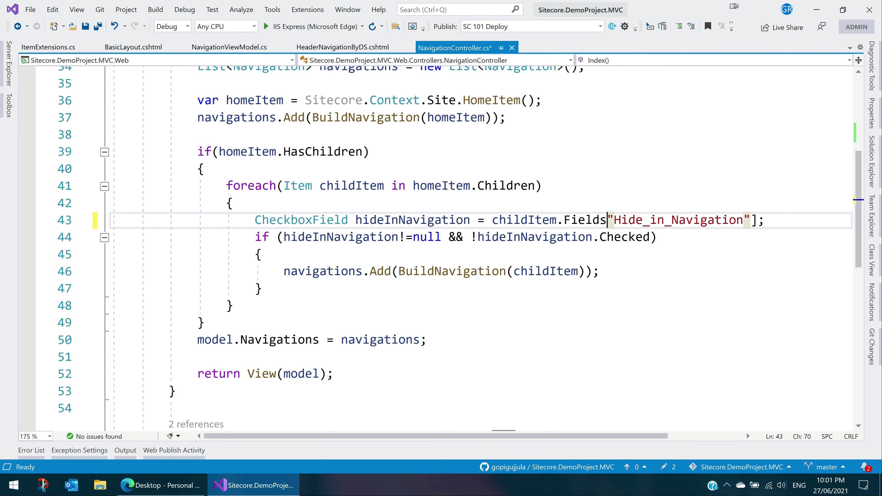
type("[")
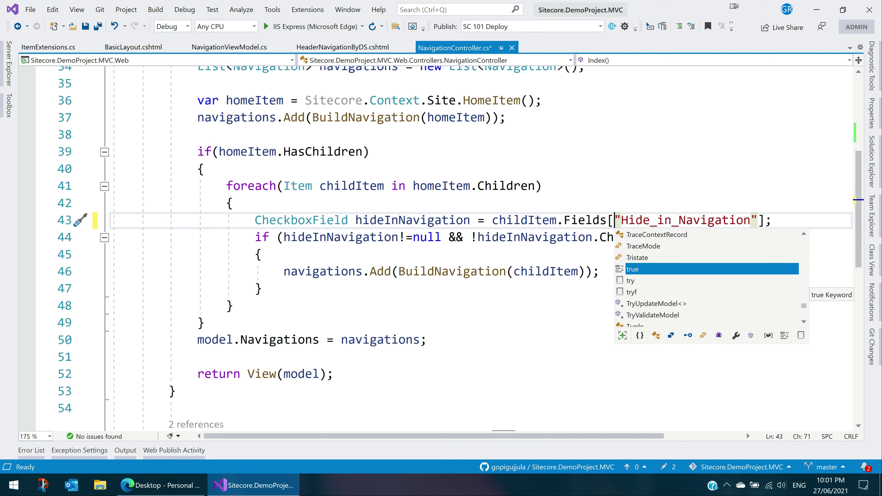
key("Escape")
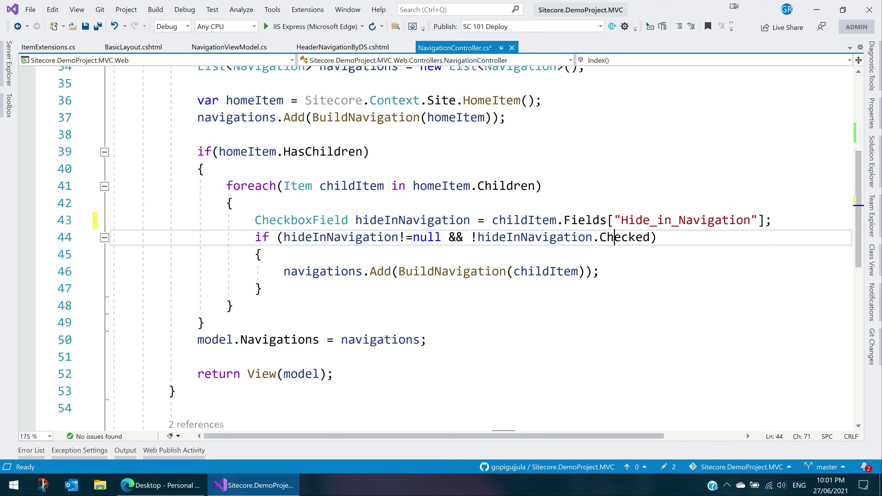
key("BackSpace")
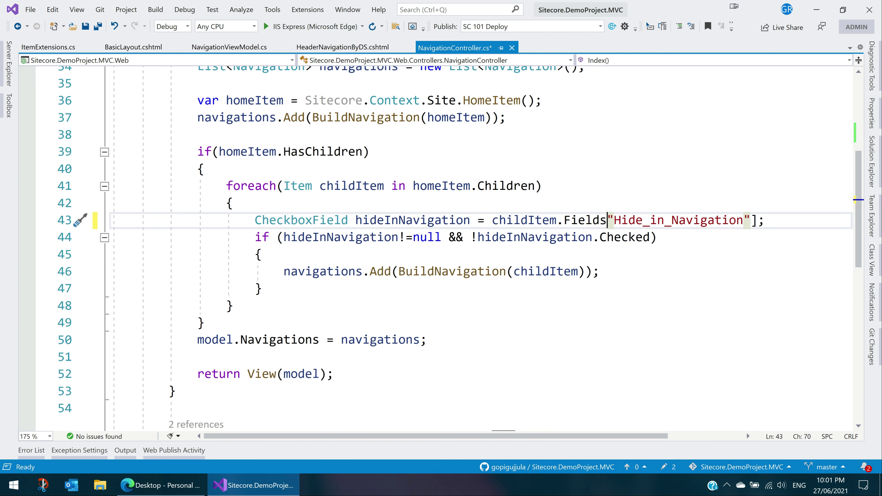
type("[")
key("Escape")
key("Down")
key("Down")
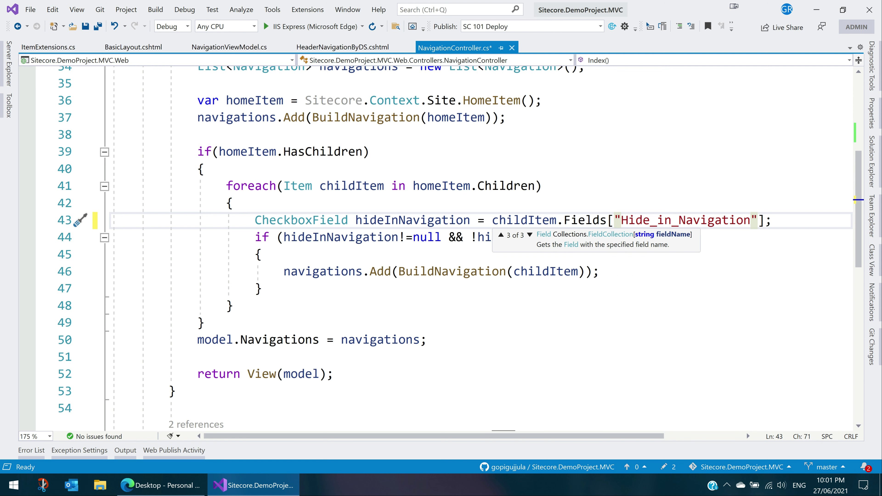
key("Up")
key("Up")
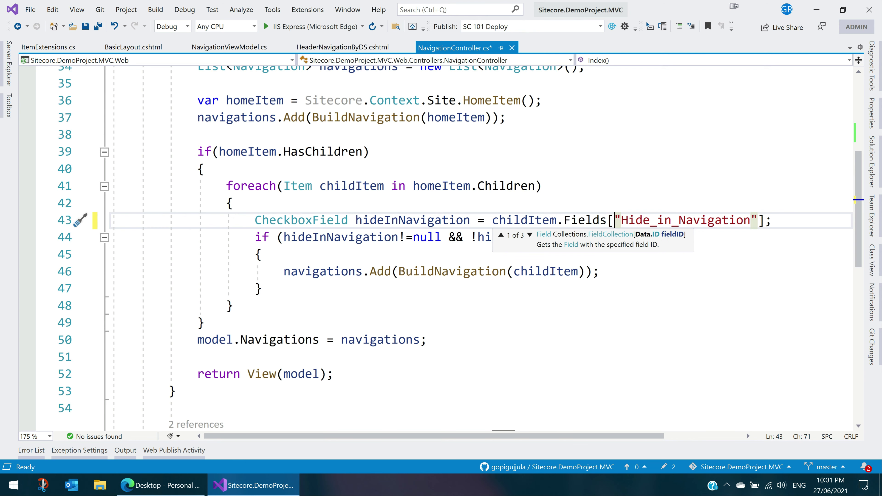
key("Escape")
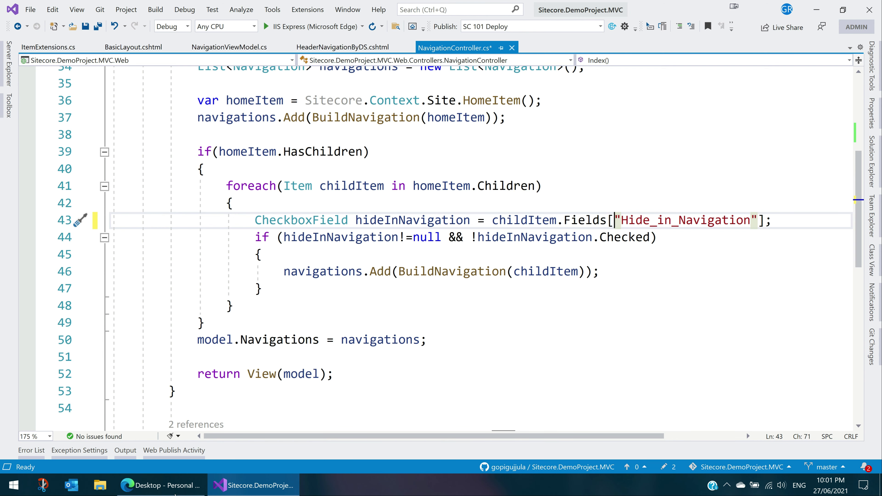
Switch back to the Sitecore Content Editor in Edge and review the Navigation_Title item's Quick Info and Data sections.
left_click(176, 493)
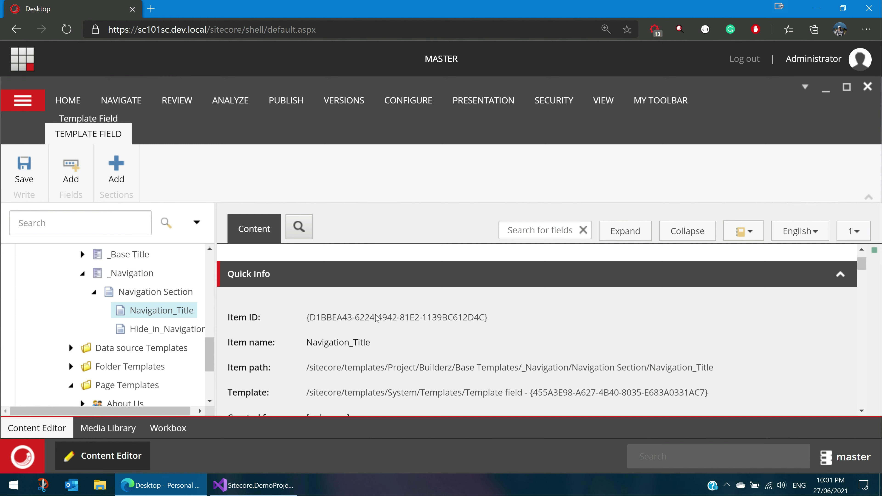
scroll(370, 311, "down", 4)
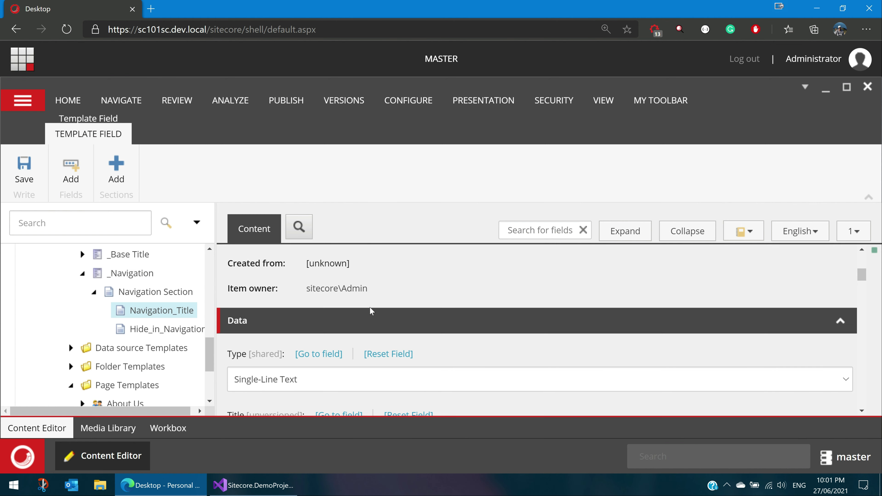
scroll(370, 311, "up", 2)
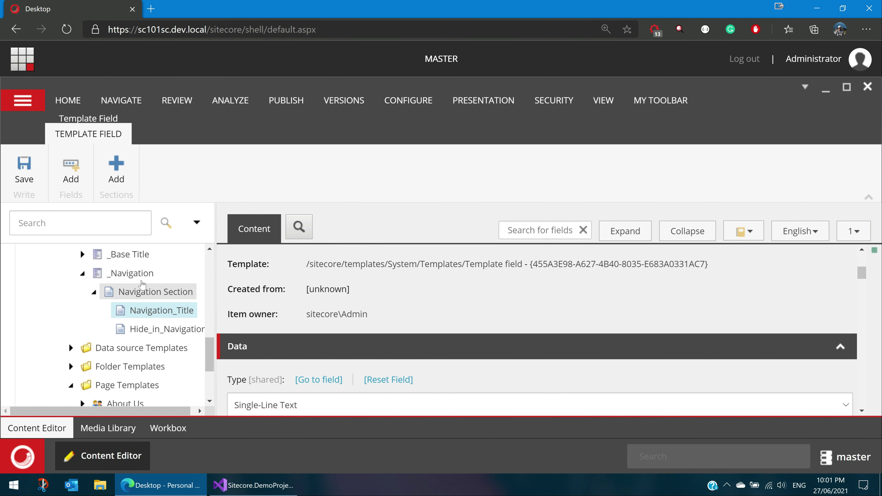
Reopen the _Navigation template and examine the underscored name of its Navigation_Title field.
left_click(141, 280)
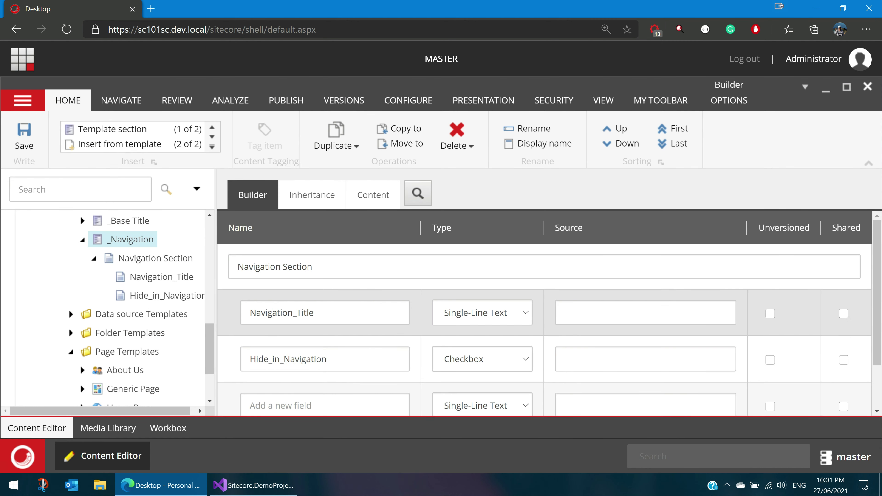
left_click_drag(298, 313, 249, 313)
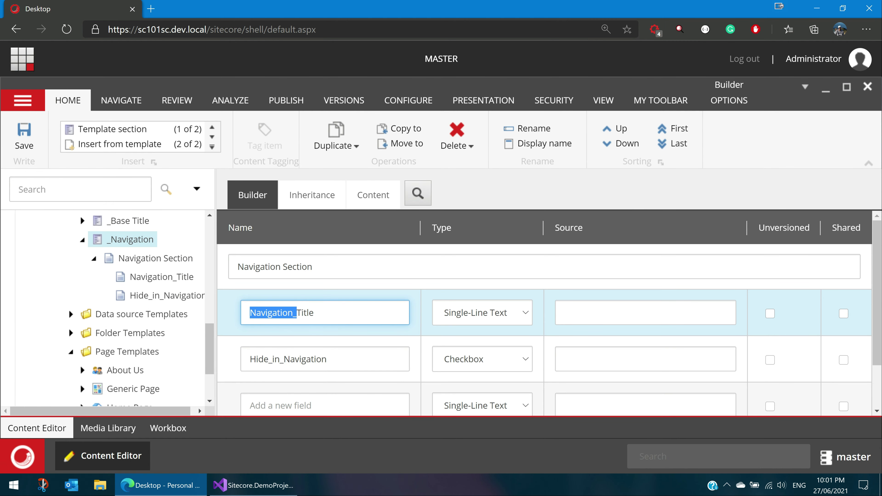
left_click(315, 313)
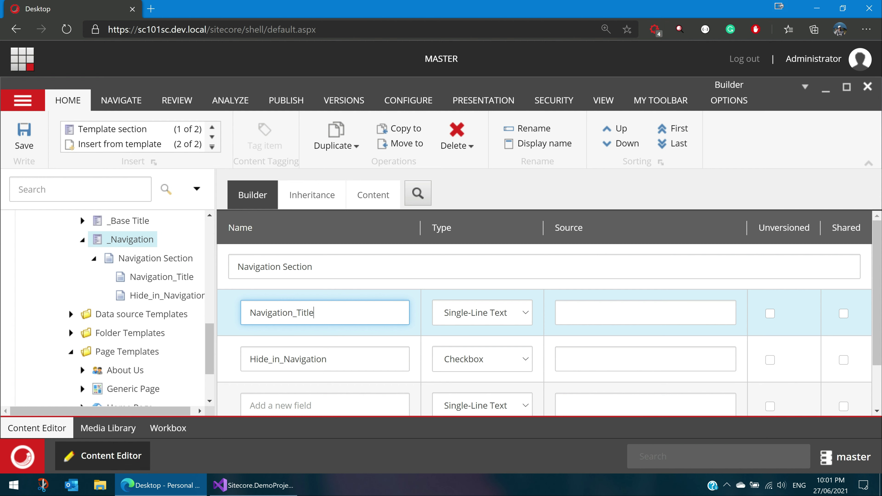
left_click_drag(314, 312, 250, 312)
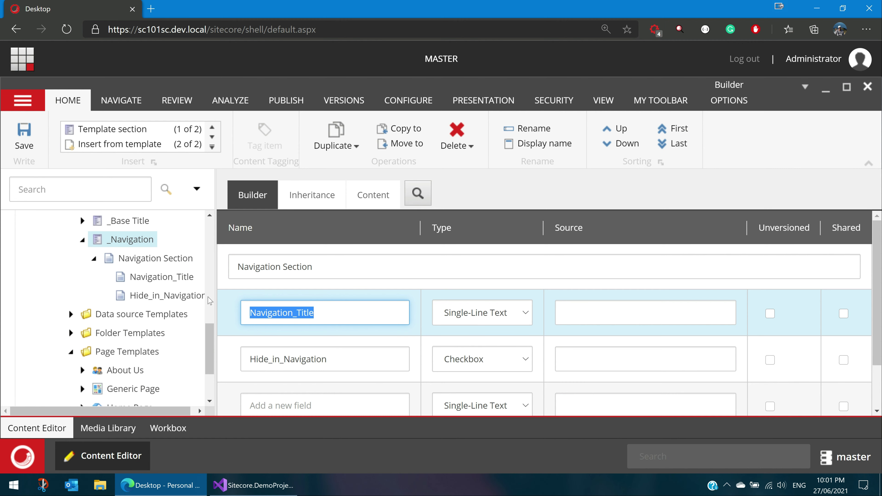
Clear the Title value in the Data section of the Navigation_Title field item and save it.
left_click(171, 280)
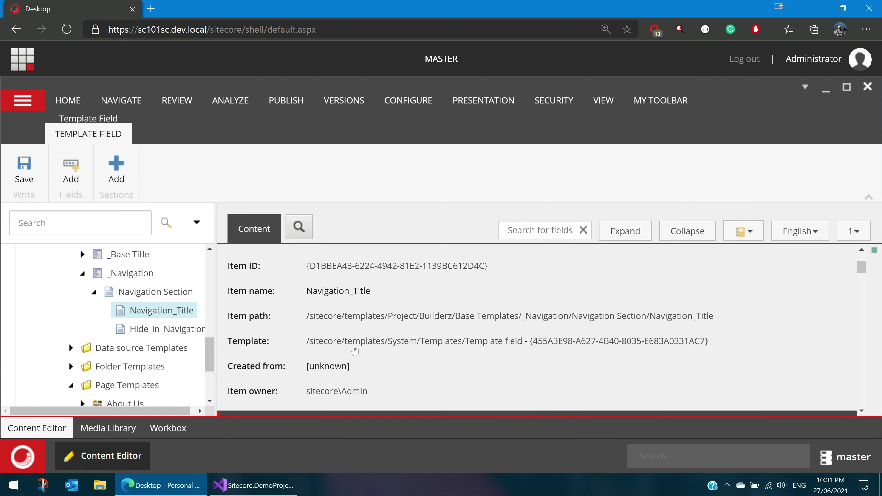
scroll(360, 357, "down", 2)
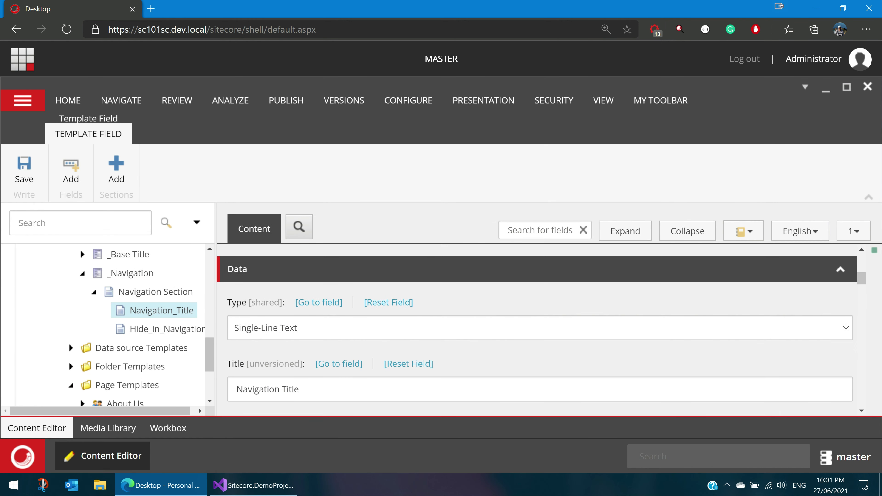
left_click(235, 400)
key("BackSpace")
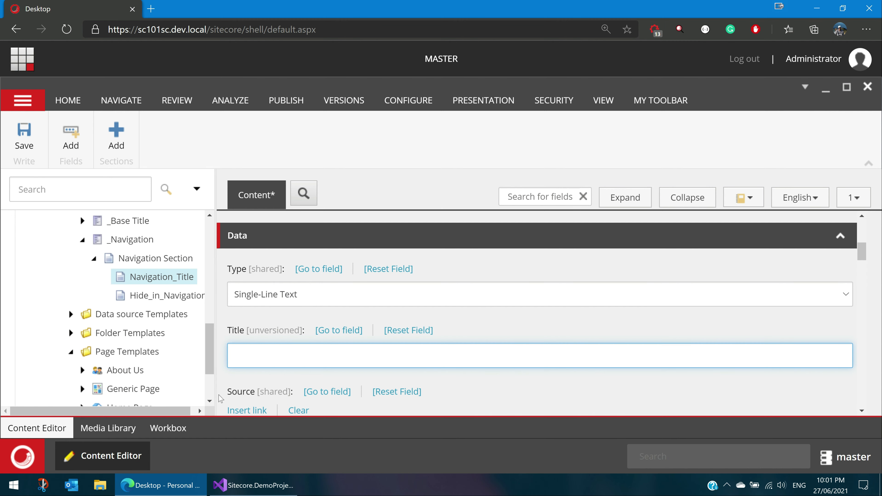
key("ctrl+s")
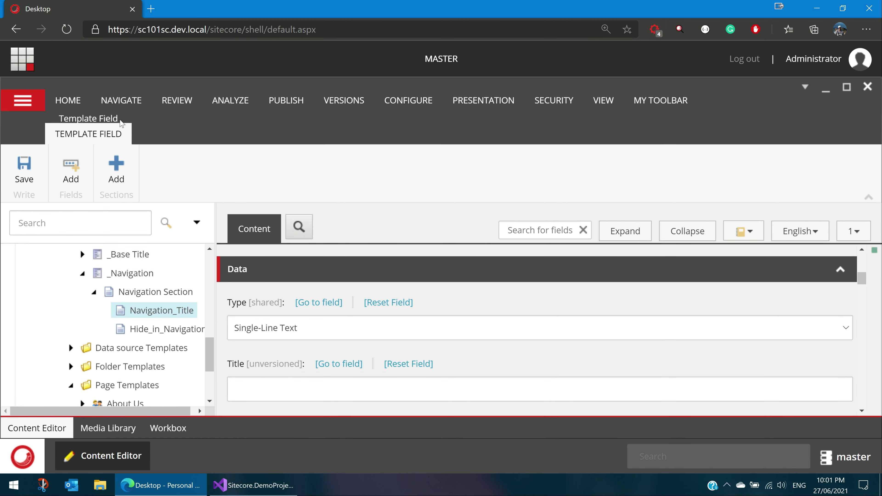
Open a second Content Editor and examine the Navigation Section field labels of the Home item under Builderz.
left_click(22, 456)
left_click(79, 39)
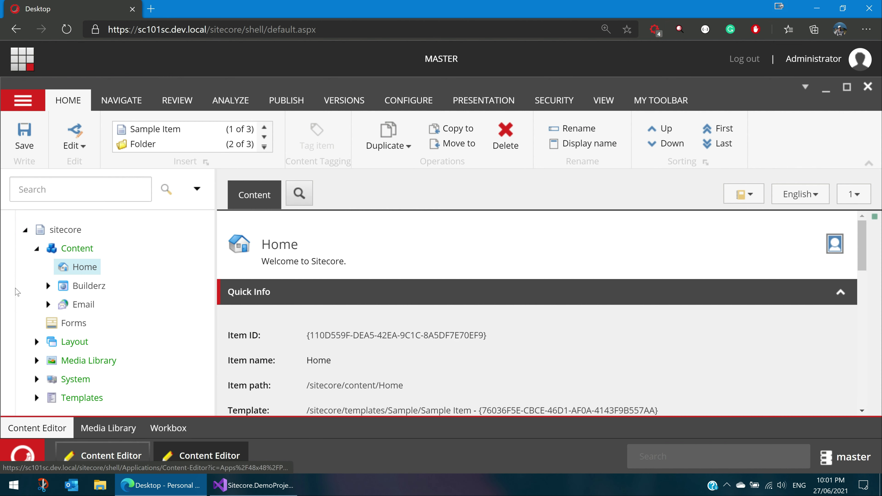
left_click(49, 286)
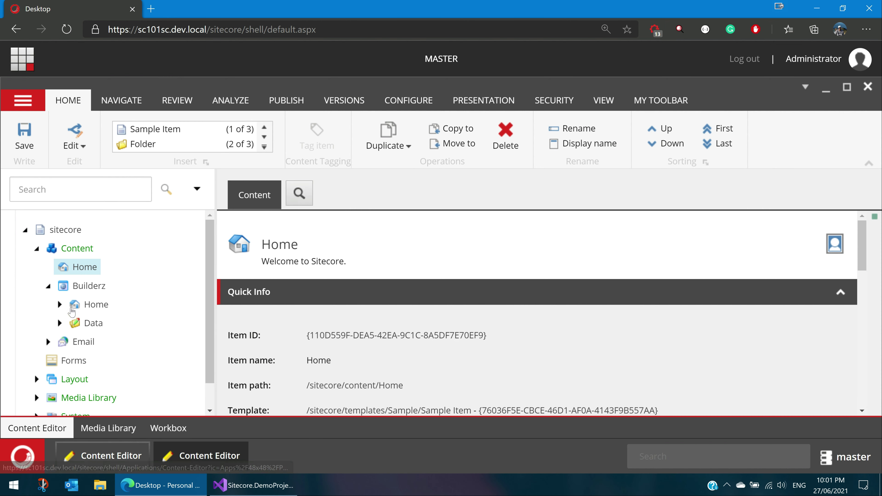
left_click(90, 305)
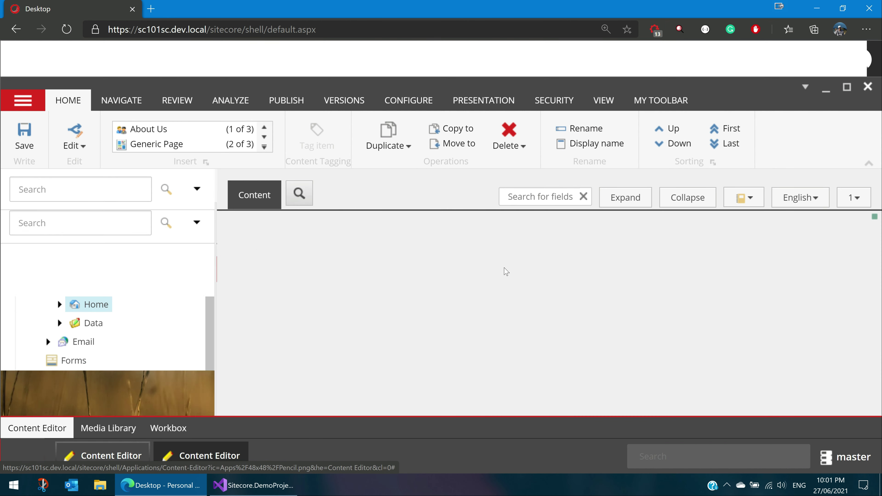
scroll(261, 303, "down", 1)
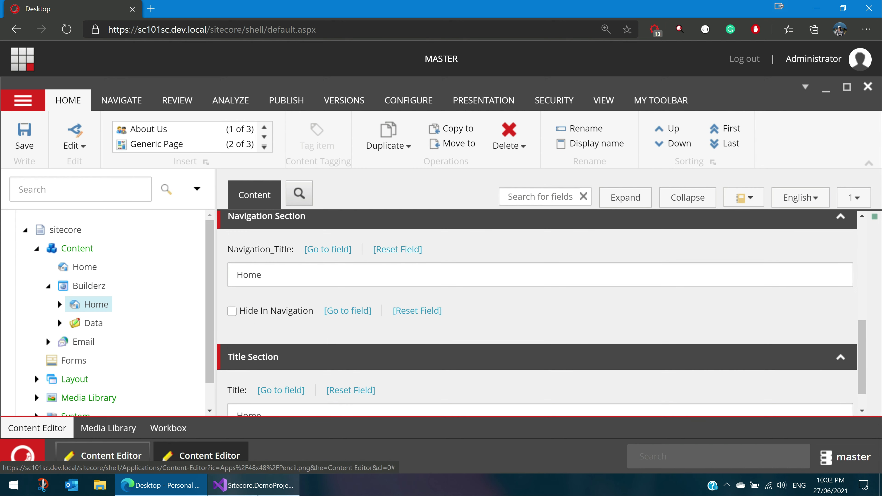
Switch to Visual Studio to review the Hide_in_Navigation field name on line 43, comparing it with the Home item's labels in Edge.
left_click(253, 485)
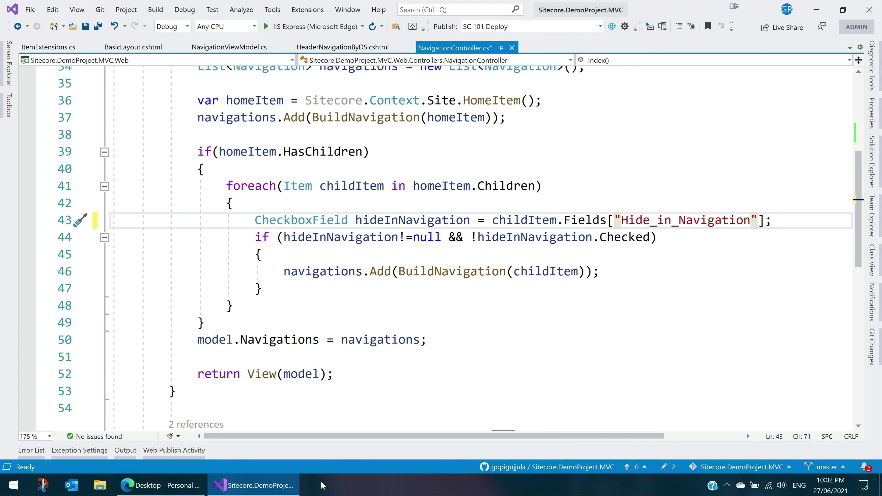
key("alt+Tab")
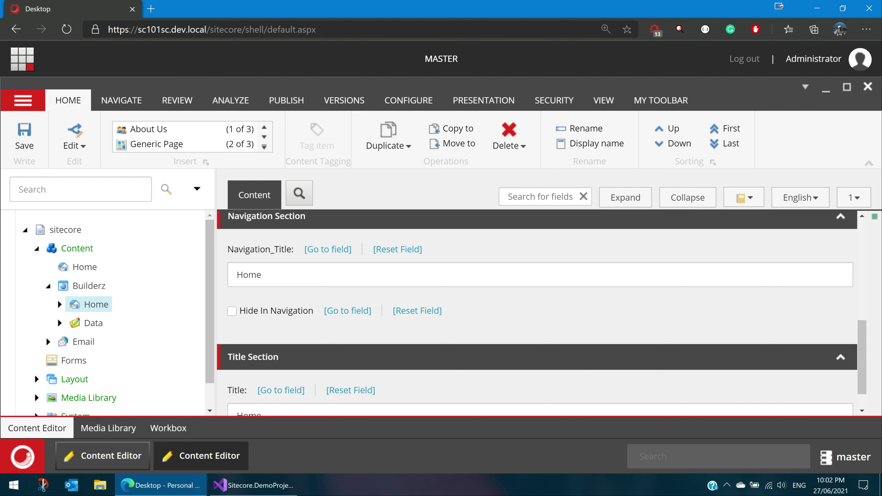
left_click(261, 492)
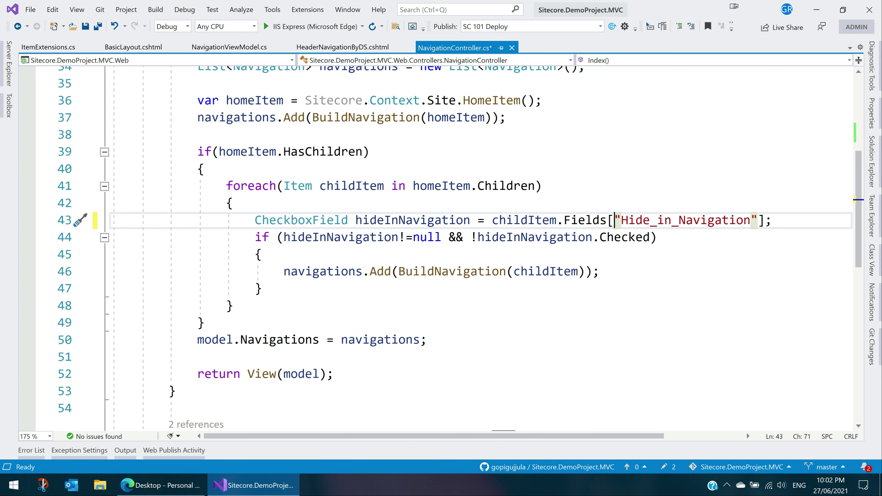
left_click(171, 491)
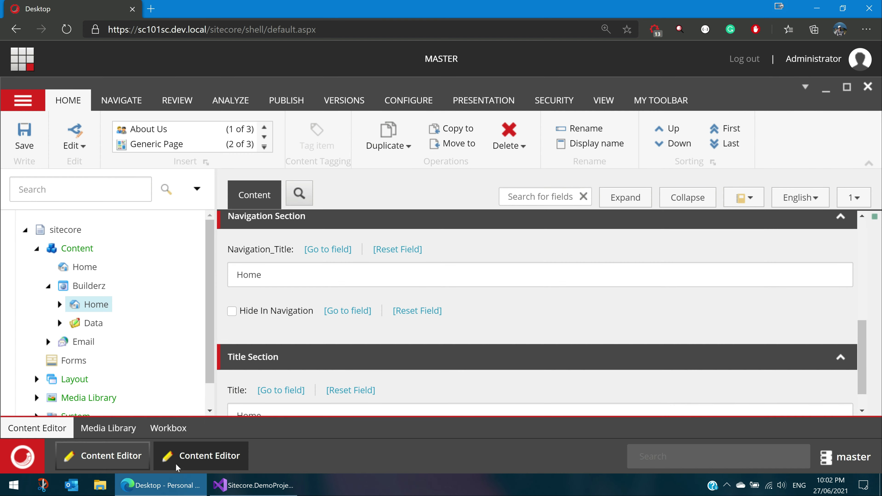
In the first Content Editor, set the Title of the Navigation_Title template field to "Navigation Title" and save it.
left_click(129, 456)
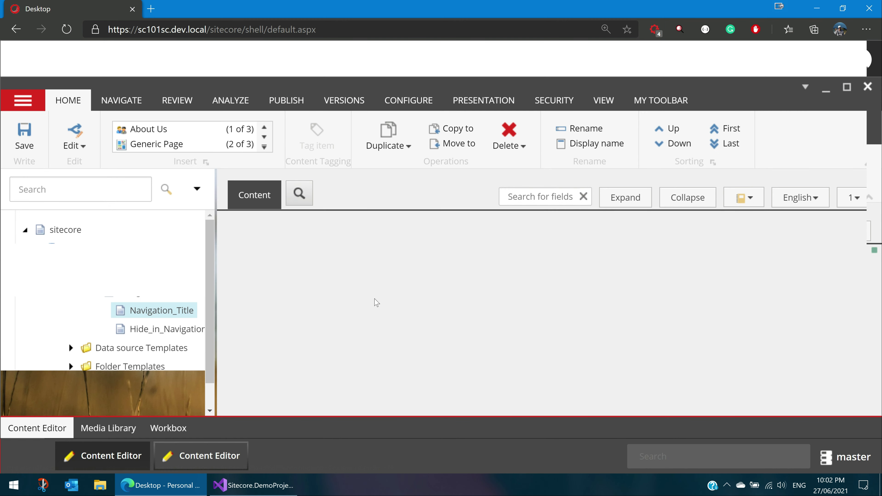
scroll(374, 300, "down", 3)
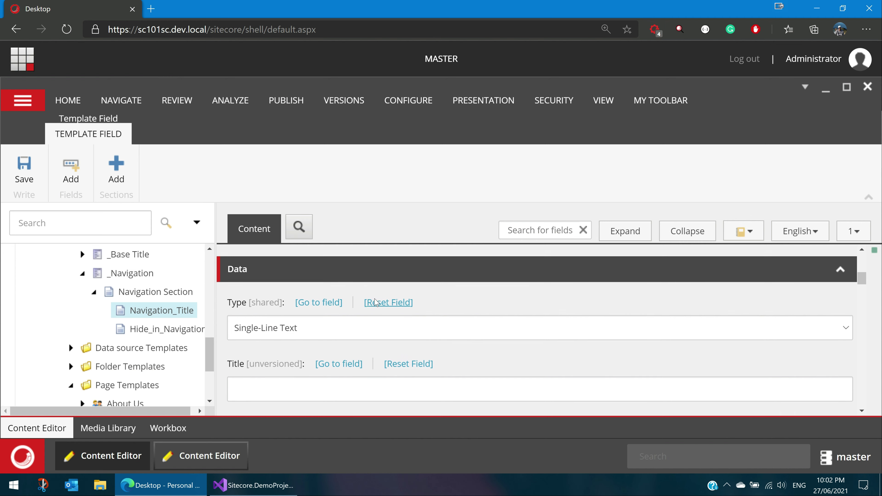
scroll(274, 312, "up", 1)
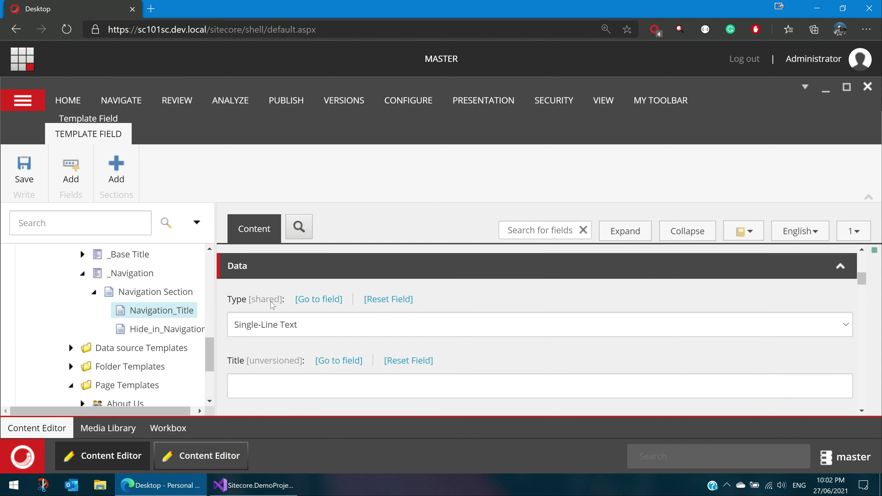
scroll(263, 300, "down", 2)
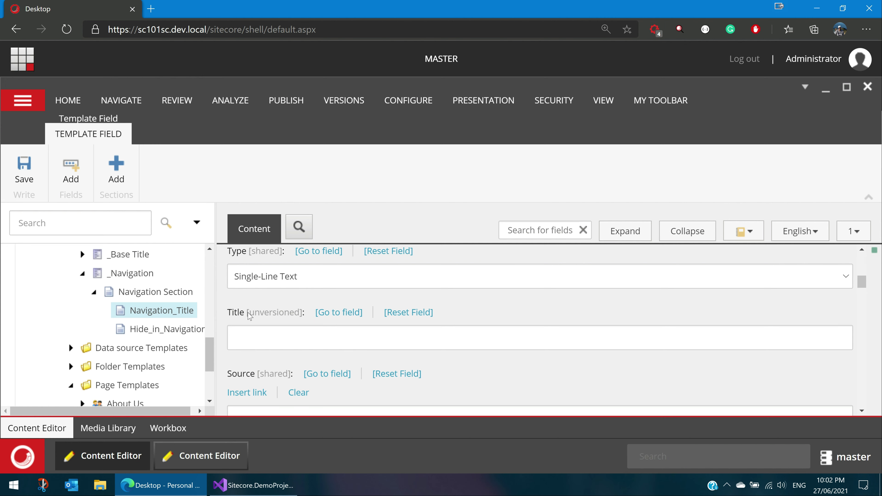
left_click(237, 338)
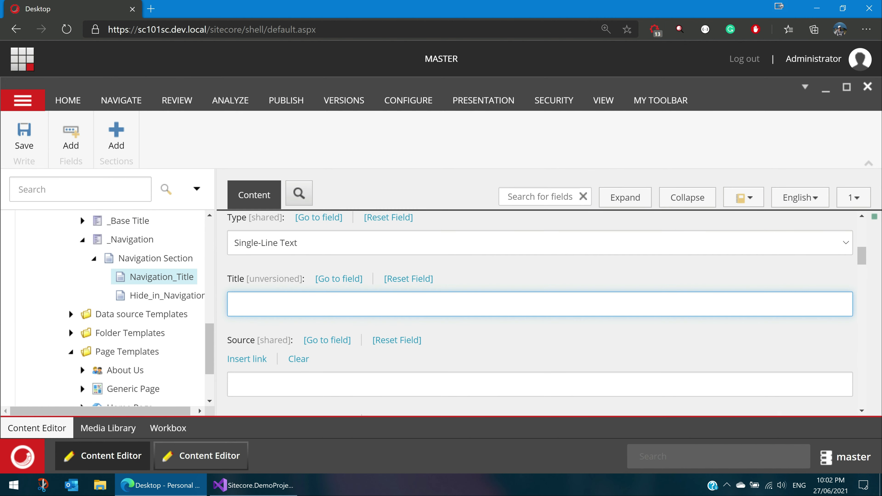
type("Navigation Title")
key("ctrl+s")
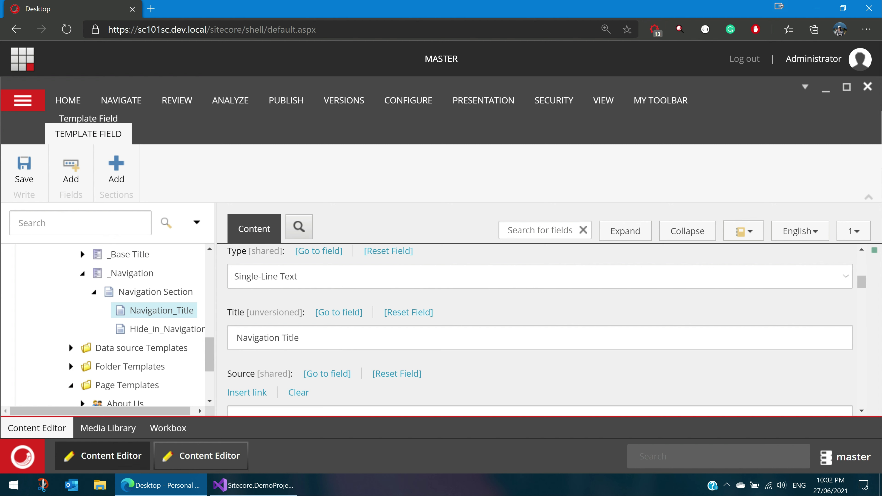
Return to the second Content Editor and reload the Builderz Home item to check its navigation title field label.
left_click(204, 456)
scroll(323, 308, "up", 1)
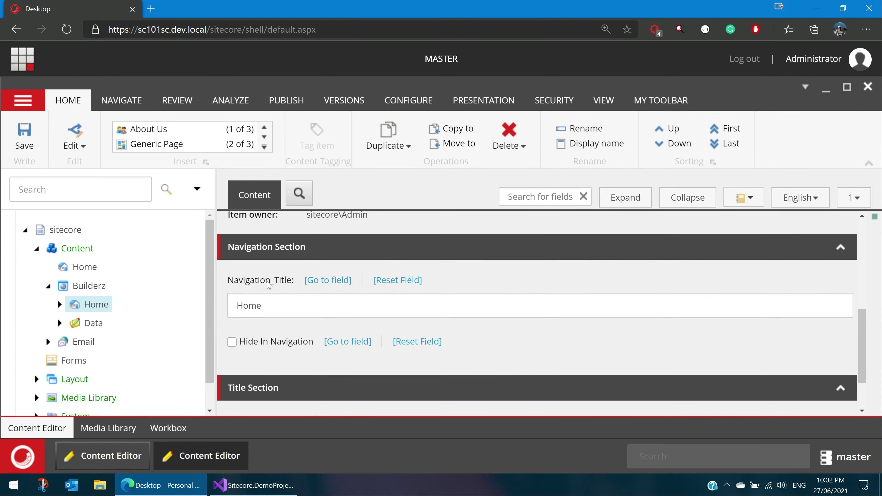
left_click(96, 306)
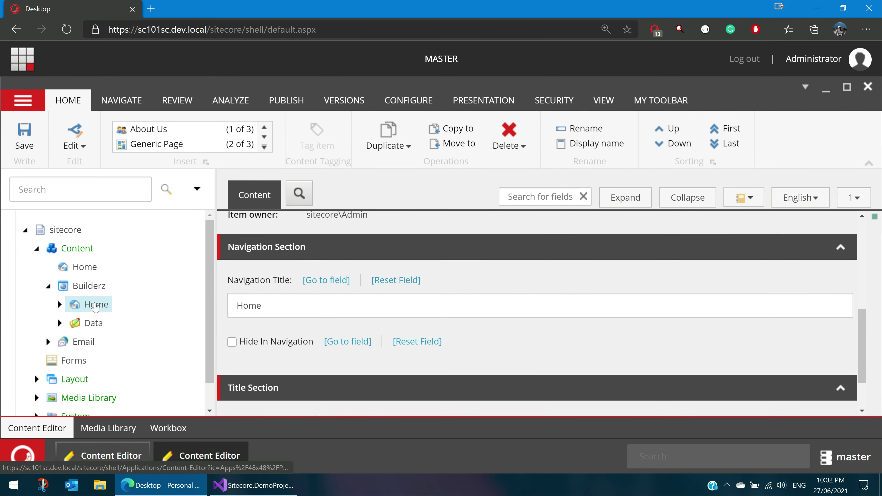